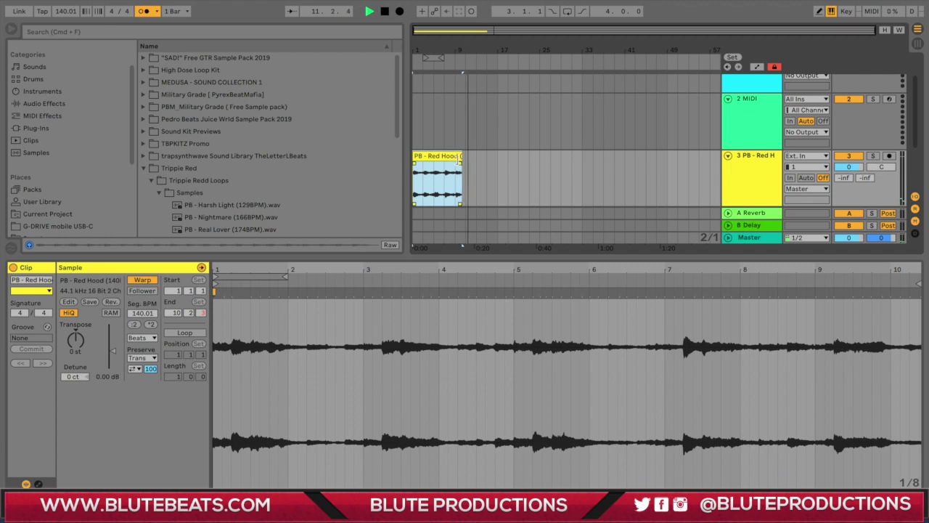
Step: Loop the first eight bars and set the Red Hood sample to Pro warp mode with a transpose of -2 st
left_click_drag(426, 59, 453, 58)
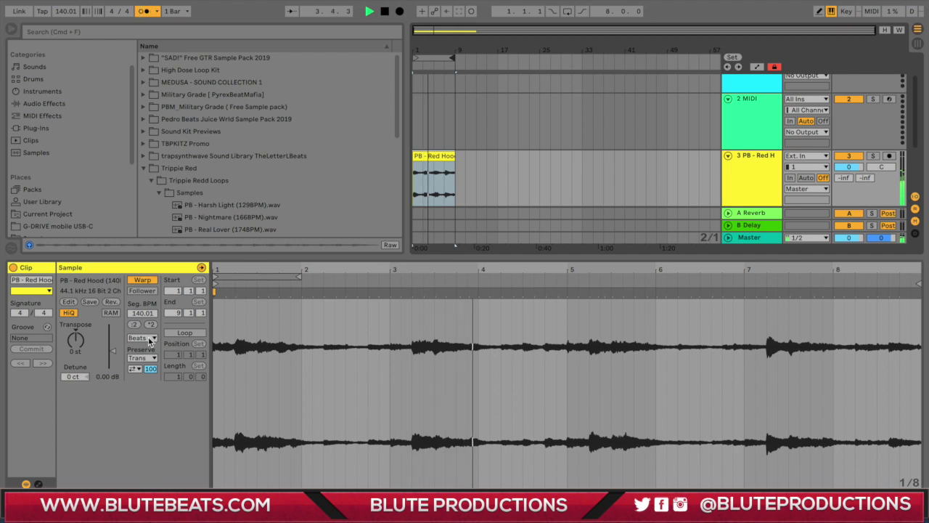
left_click(143, 338)
left_click(139, 396)
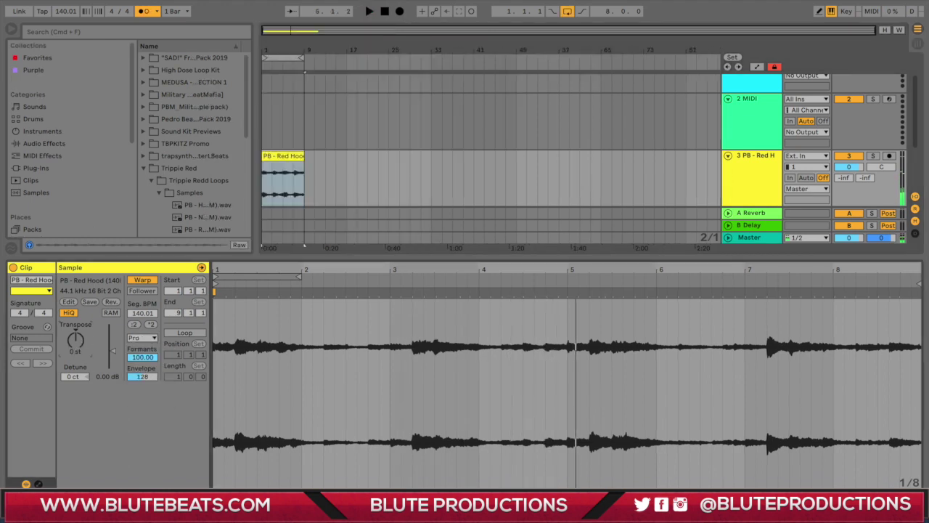
key("space")
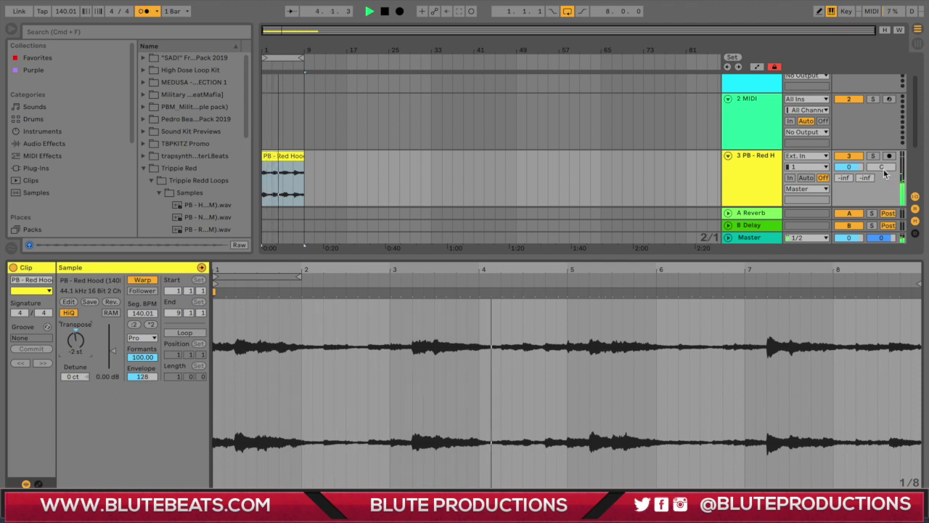
left_click(917, 511)
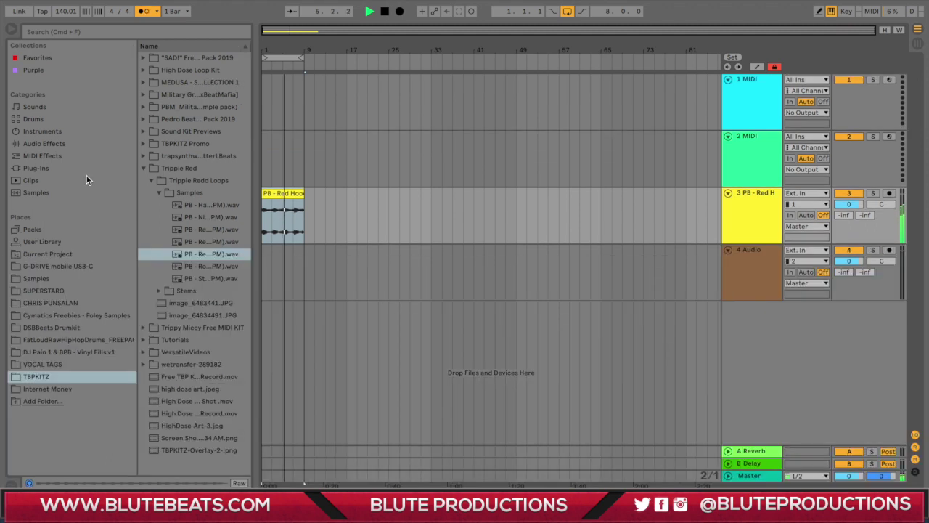
Step: Add a Simpler to the second MIDI track and load HH - Go To.wav into it
left_click(143, 168)
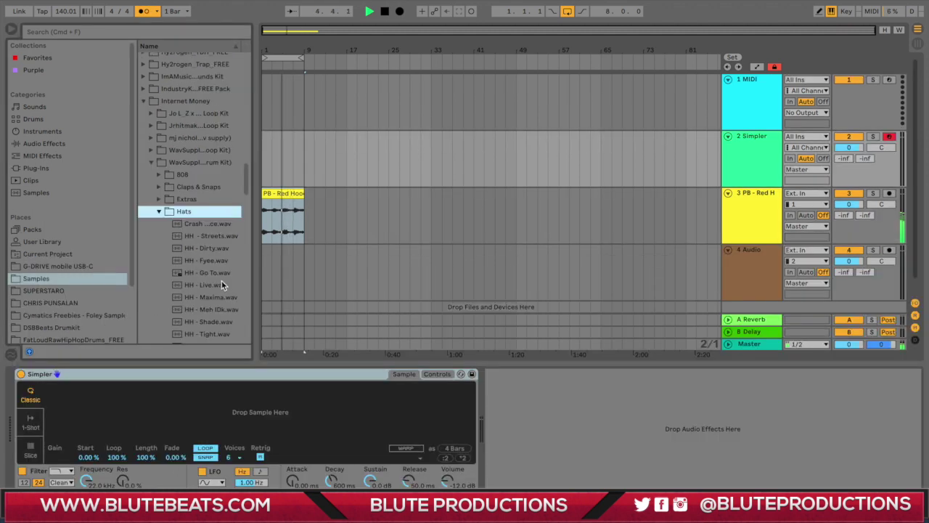
left_click(218, 272)
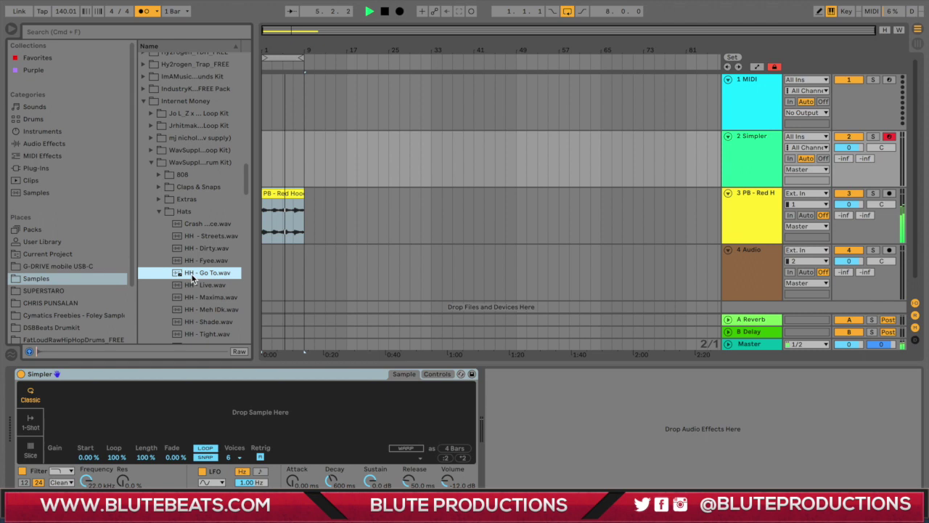
left_click_drag(183, 400, 182, 400)
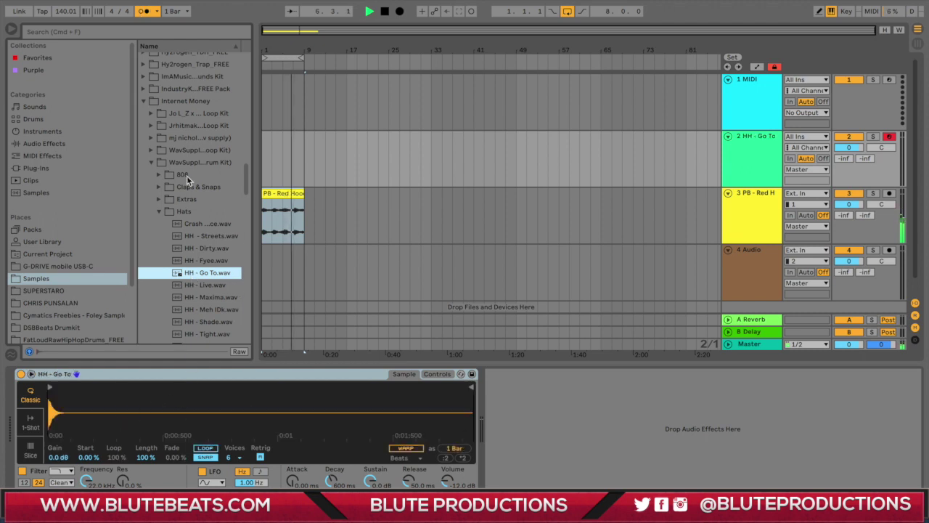
Step: Collapse the Hats and Internet Money sample folders and open the JB Sauce Hat Loops folder
left_click(161, 212)
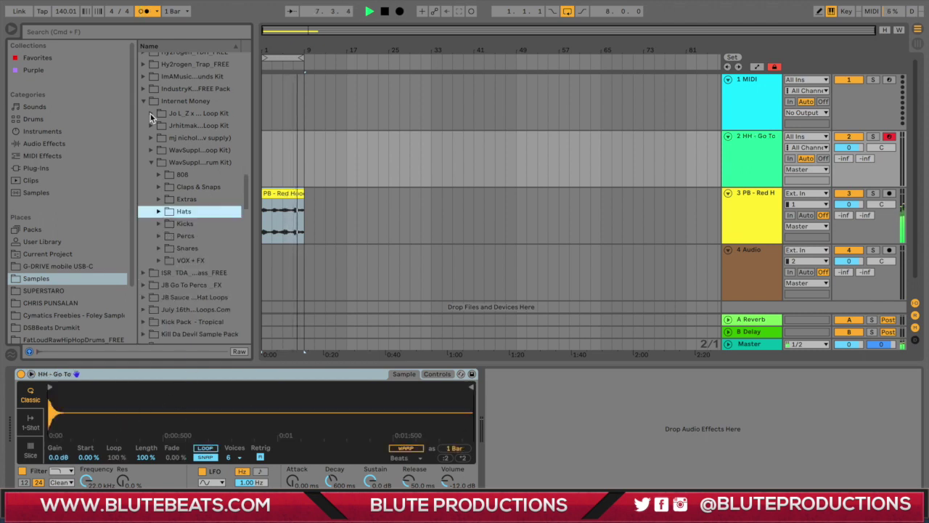
left_click(143, 101)
scroll(146, 135, "up", 3)
left_click(143, 268)
scroll(181, 259, "down", 3)
scroll(181, 257, "down", 3)
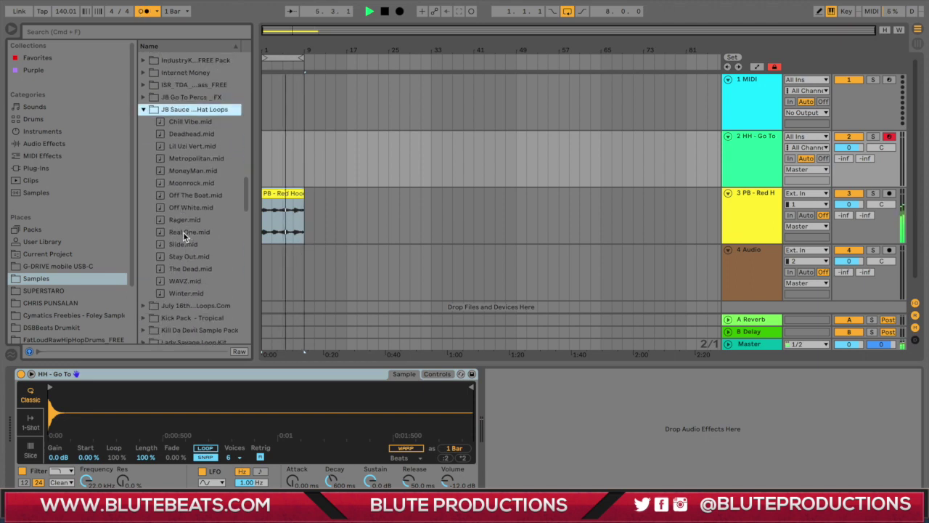
Step: Try the Real One, Stay Out, Deadhead and MoneyMan MIDI loops one after another at the start of the hi-hat track
left_click_drag(183, 231, 283, 133)
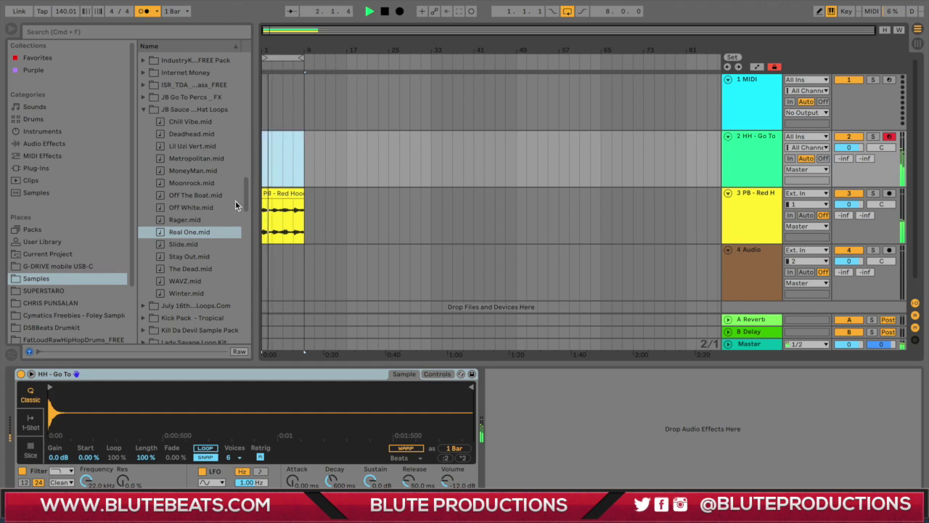
left_click_drag(193, 257, 265, 164)
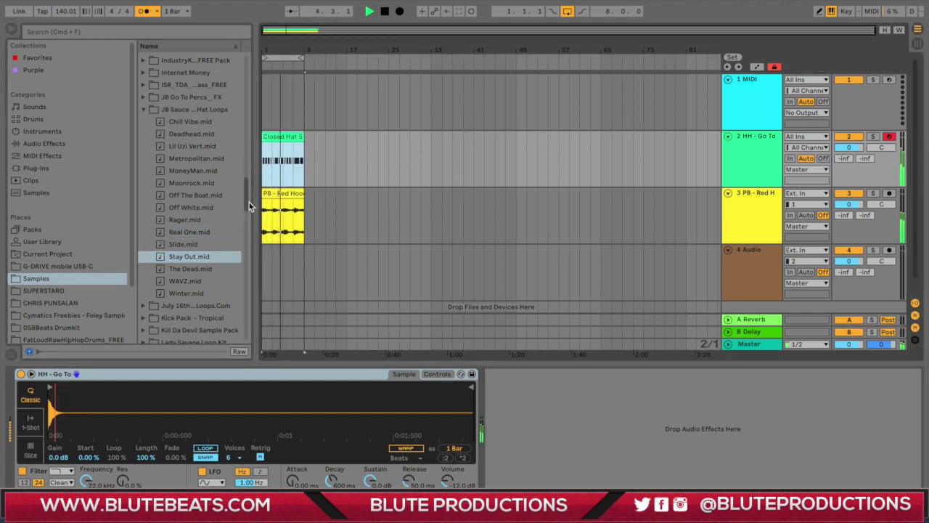
left_click(269, 135)
key("Delete")
left_click_drag(218, 134, 266, 141)
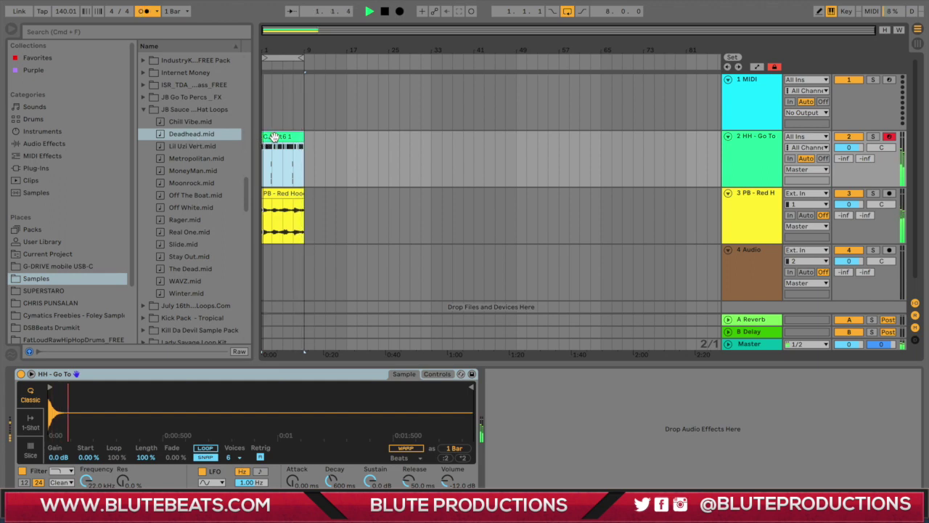
left_click_drag(193, 171, 266, 166)
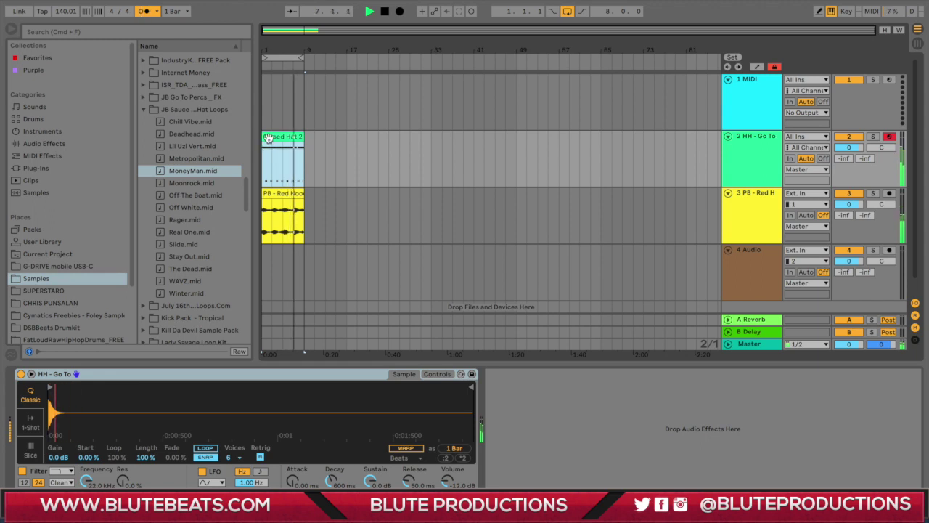
Step: Replace the MoneyMan clip with Rager.mid at the start of the hi-hat track
key("Delete")
left_click_drag(195, 220, 263, 163)
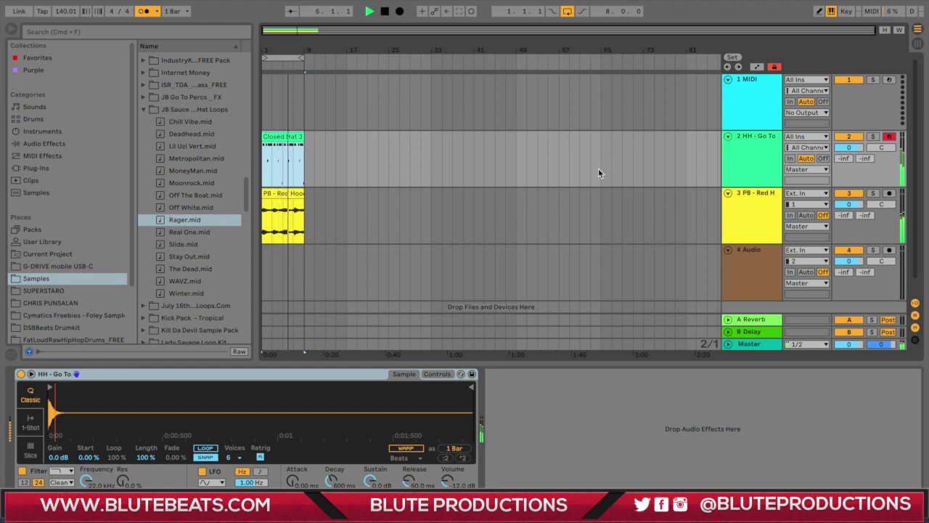
Step: Load the drum rack MJN - Internet Money Kit-2 onto the first MIDI track
left_click(729, 109)
left_click(33, 118)
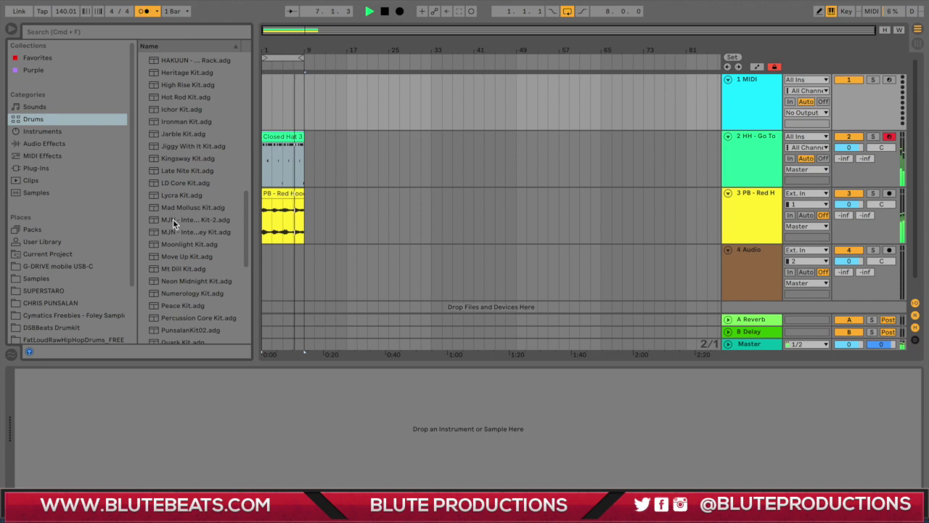
left_click_drag(173, 220, 746, 110)
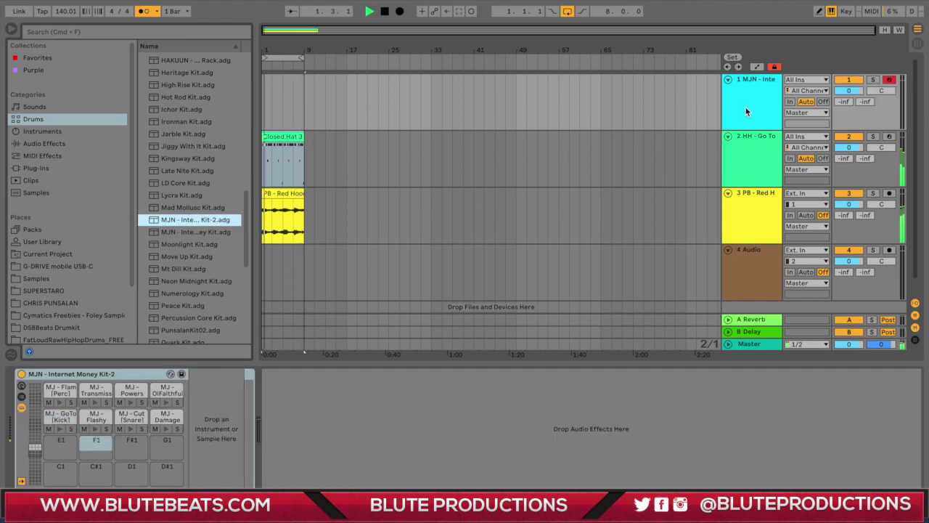
Step: Audition the kit's Flashy clap and Cut snare pads over the playing loop and stop playback
key("h")
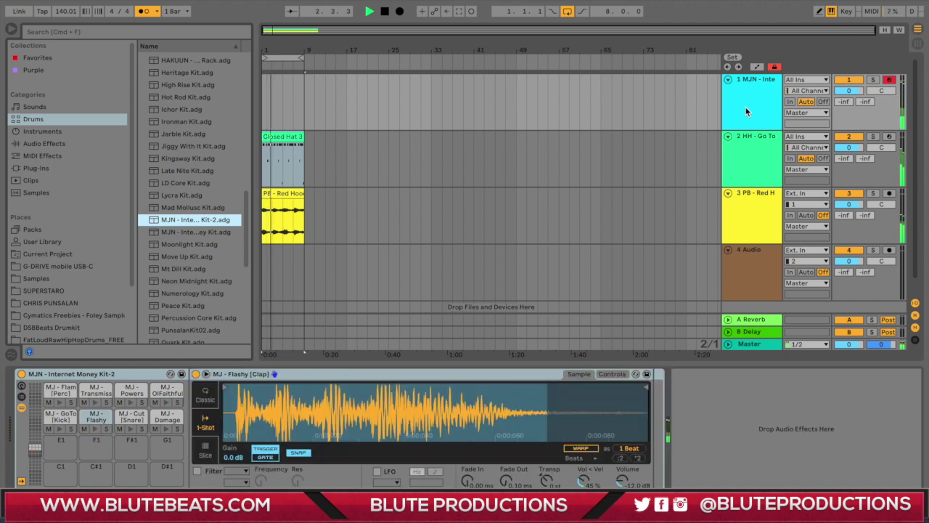
key("y")
key("h")
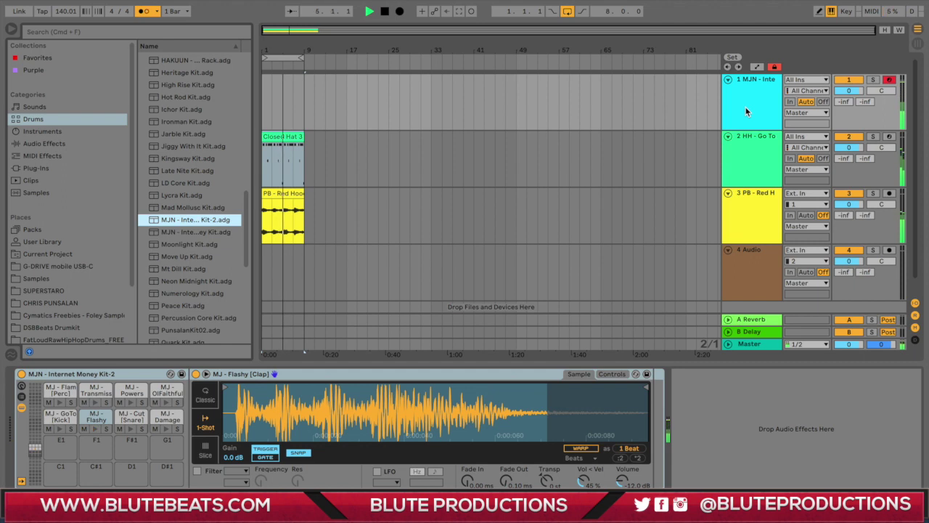
key("u")
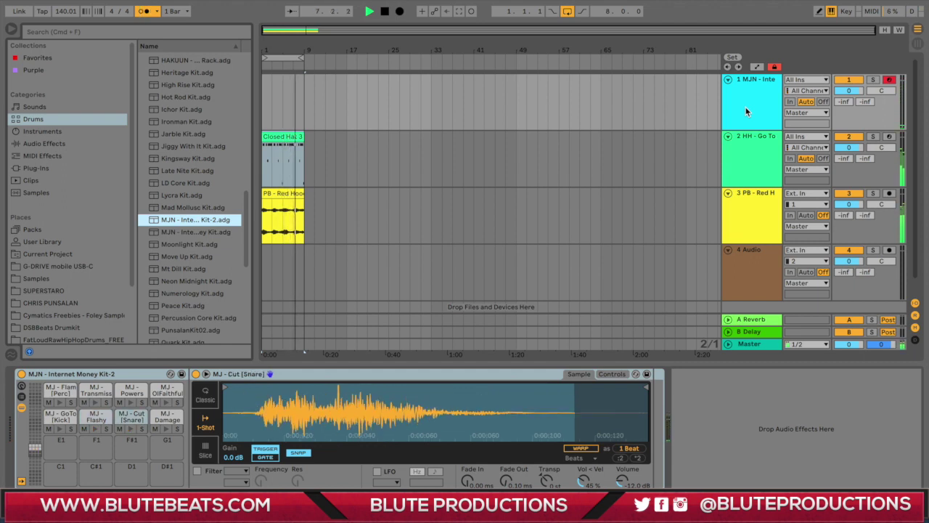
key("h")
key("u")
key("h")
key("u")
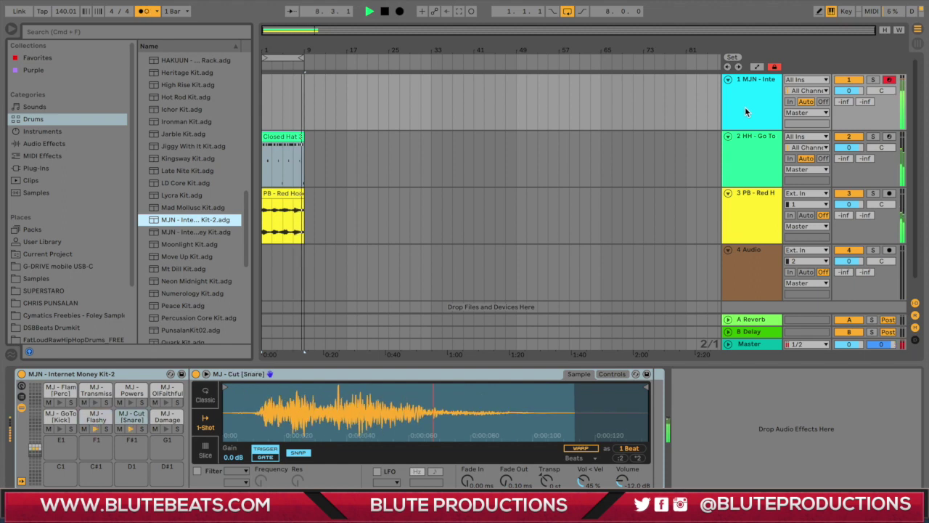
key("space")
left_click(755, 157)
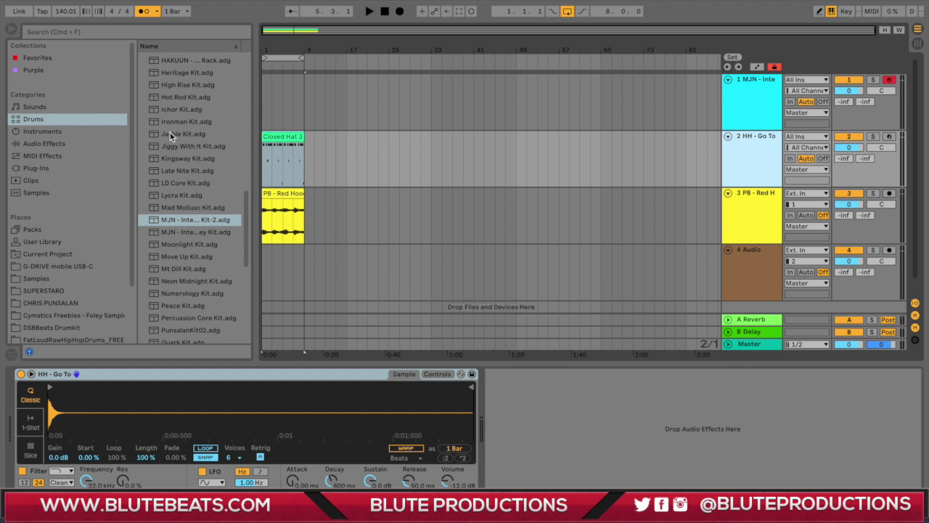
scroll(174, 203, "up", 3)
scroll(191, 212, "down", 5)
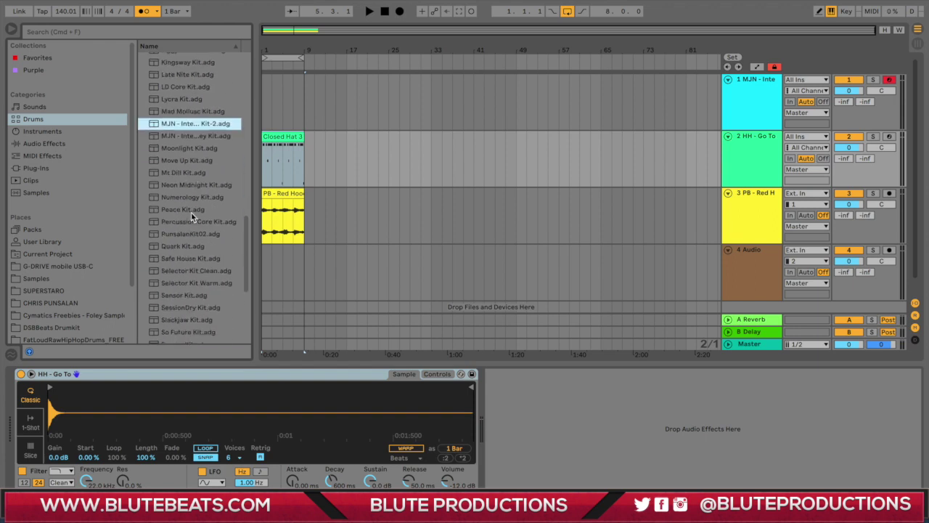
scroll(190, 212, "down", 2)
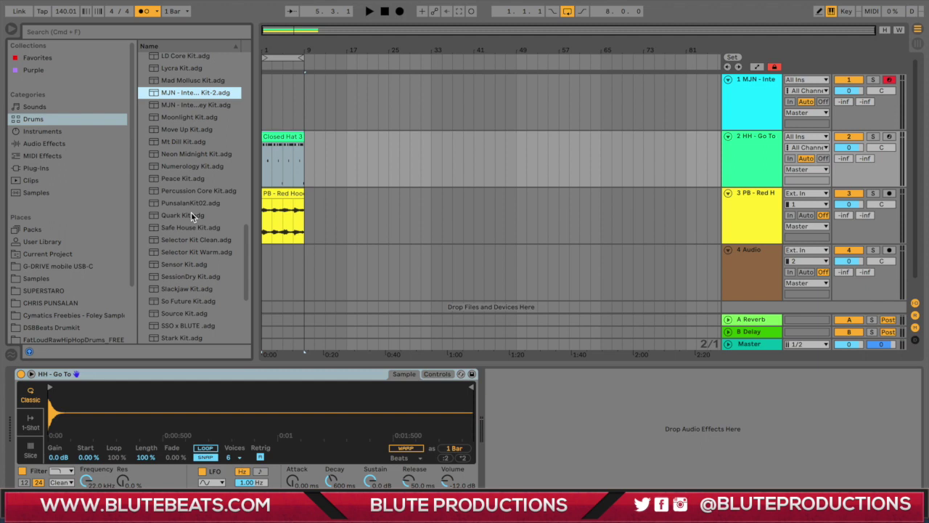
Step: Record an eight-bar Flashy clap pattern on the drum kit track, starting from bar 1
left_click(386, 12)
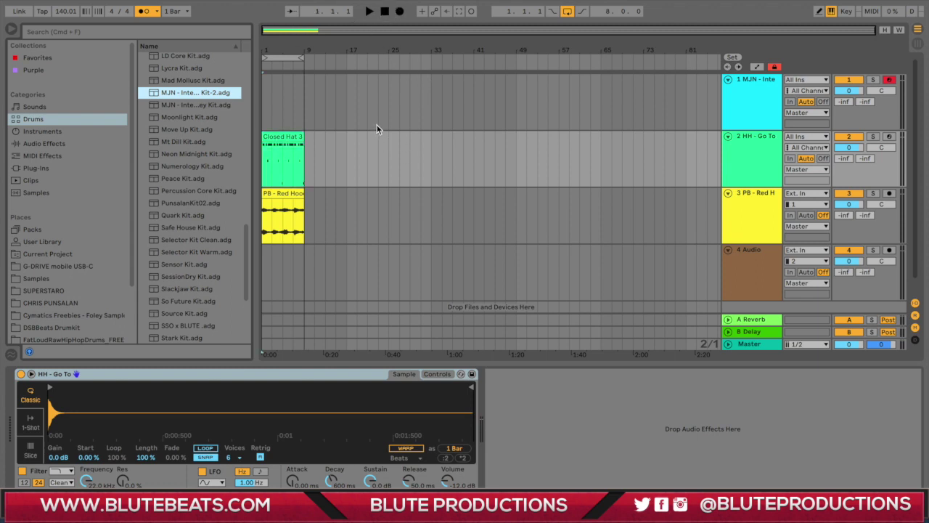
key("space")
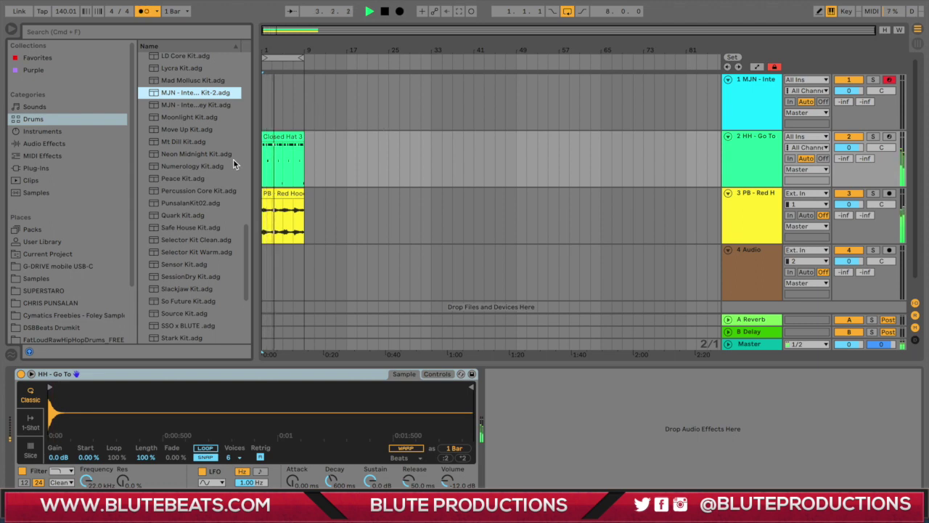
left_click(384, 11)
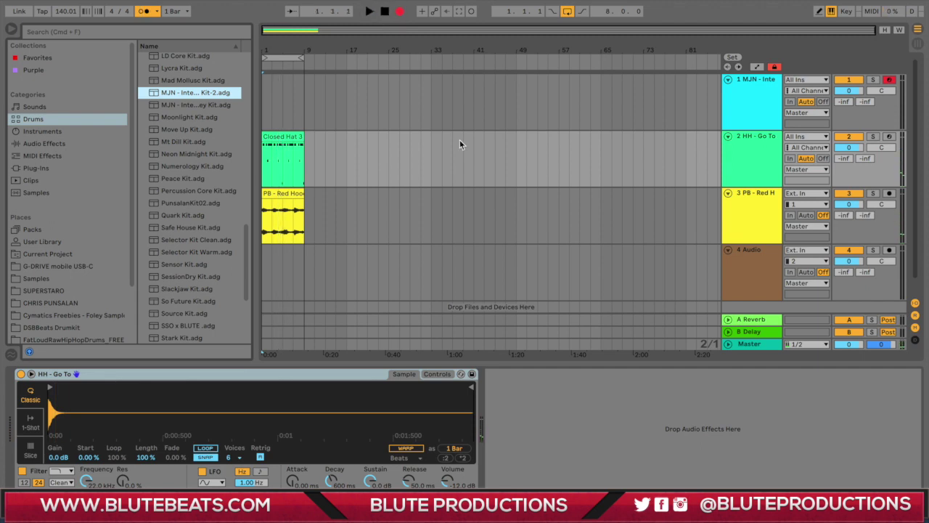
key("space")
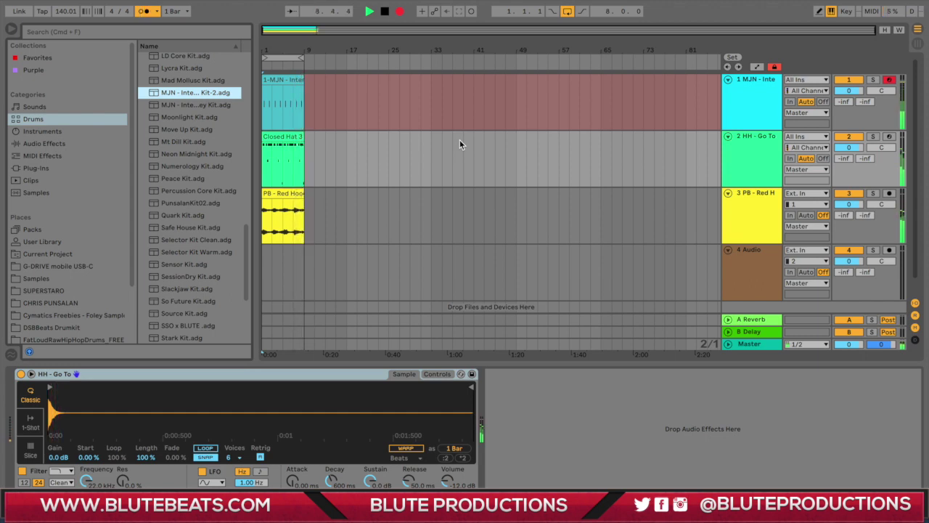
key("space")
Step: Turn on MIDI Arrangement Overdub and quantize the recorded clap notes
left_click(192, 1)
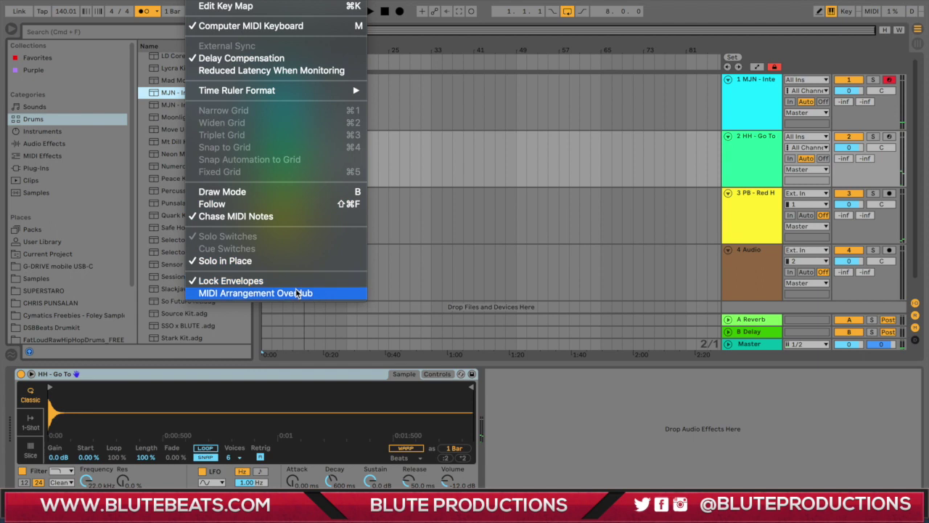
left_click(294, 298)
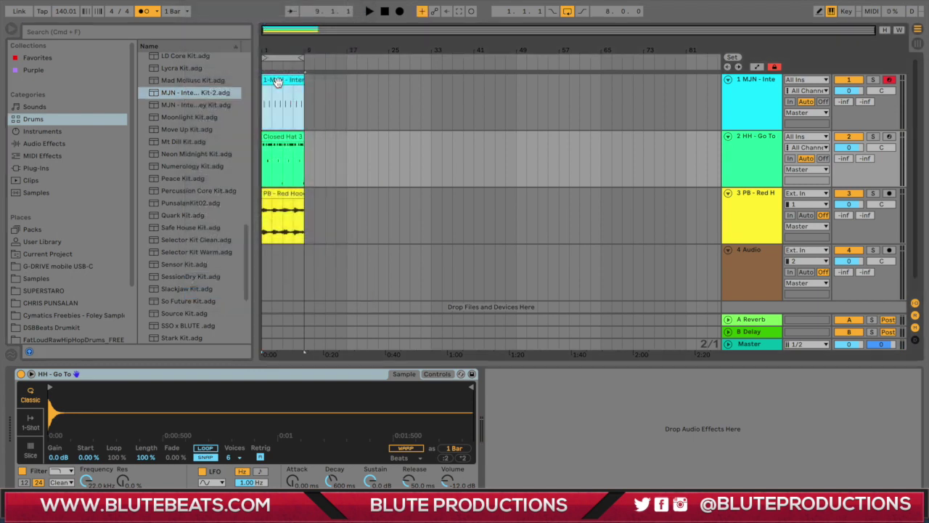
double_click(280, 94)
right_click(428, 341)
left_click(467, 125)
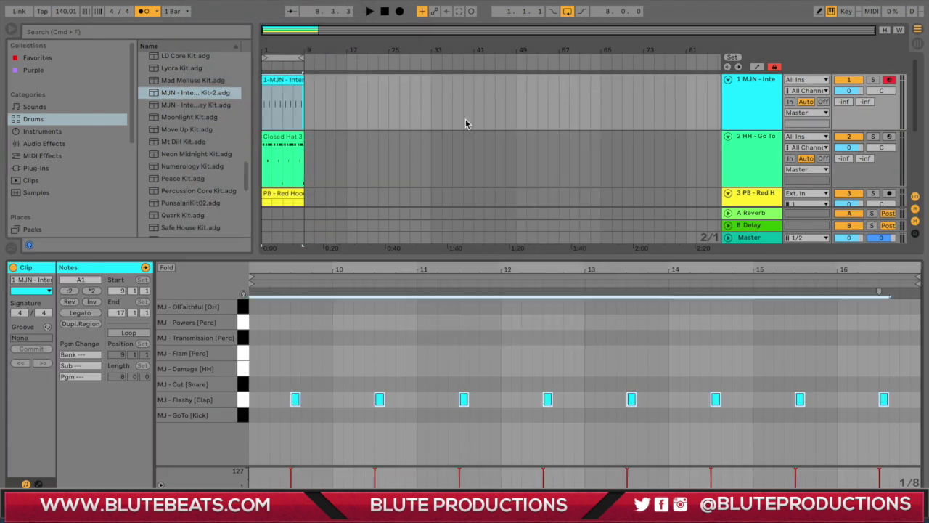
Step: Overdub a GoTo kick pattern into the eight-bar clap clip and quantize its notes
left_click(399, 11)
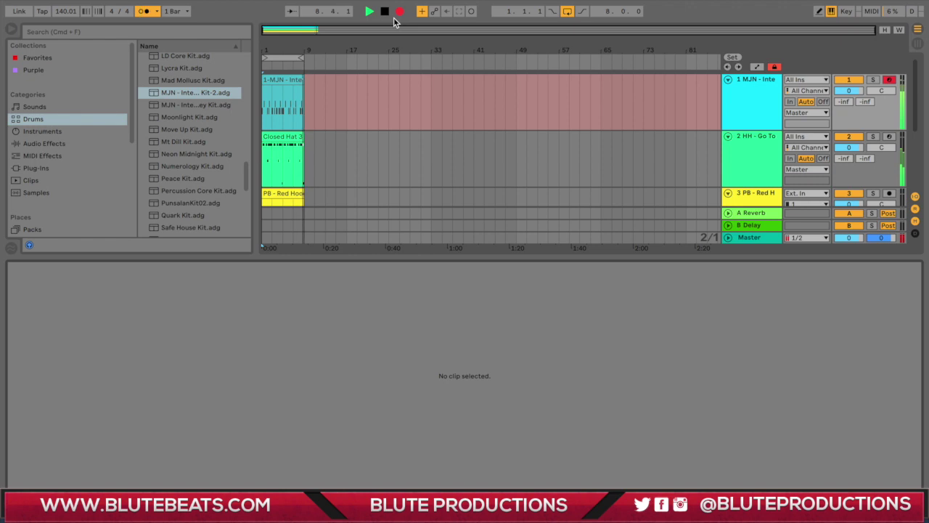
key("space")
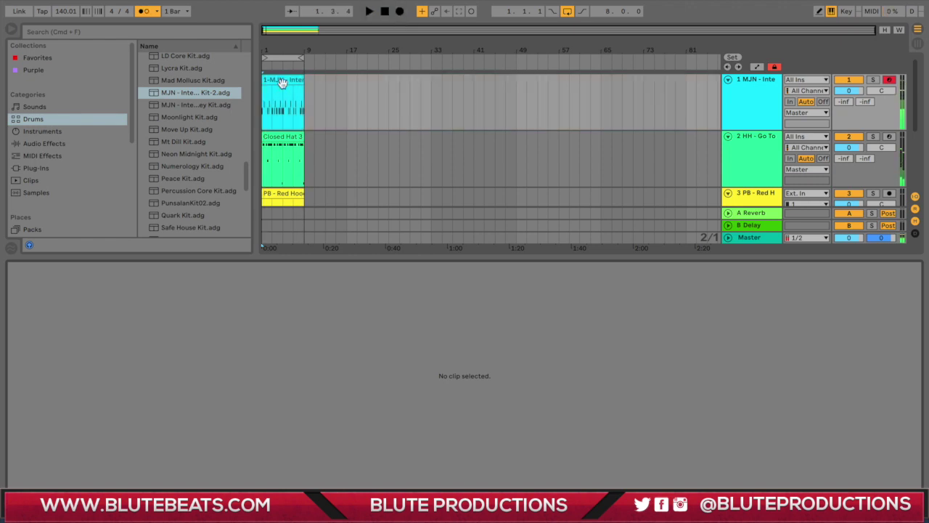
right_click(356, 312)
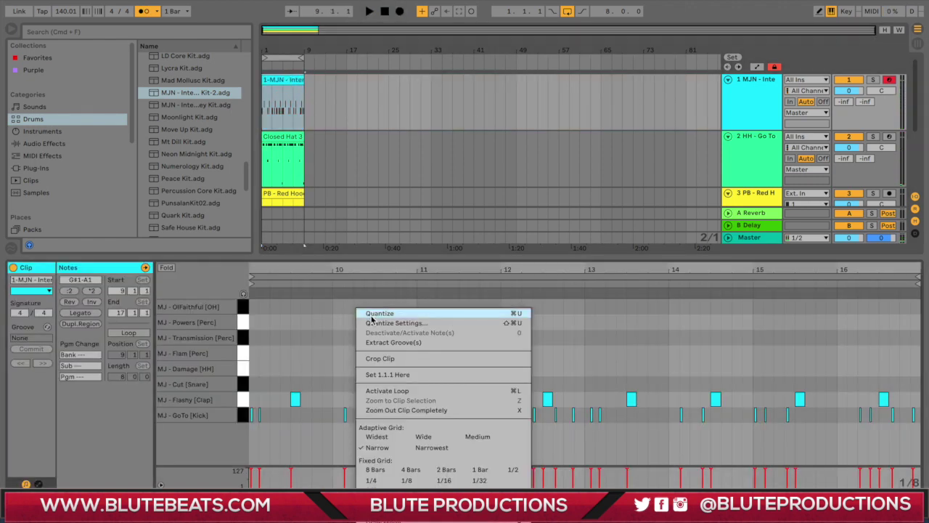
left_click(370, 315)
Step: Play back the drum pattern and move the kick note just before bar 13 to the start of bar 13
key("space")
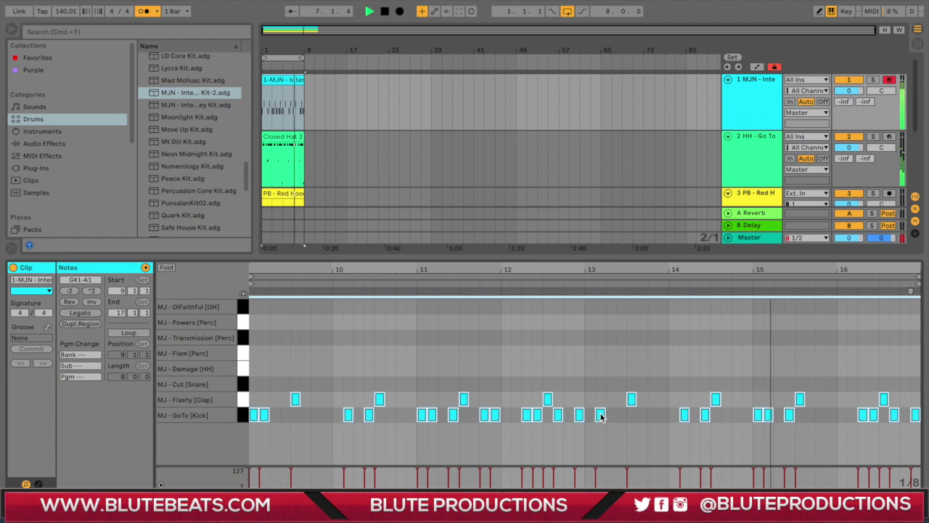
left_click_drag(579, 415, 589, 414)
left_click(589, 370)
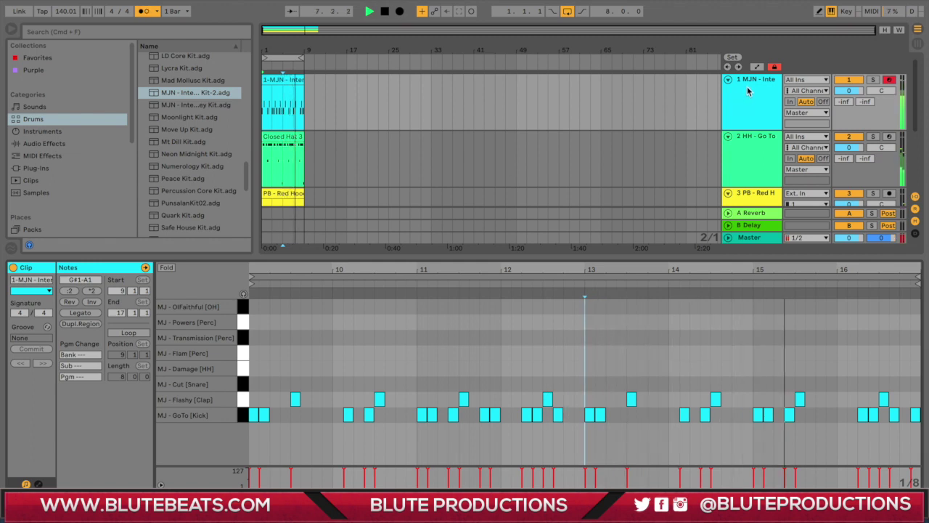
left_click(744, 151)
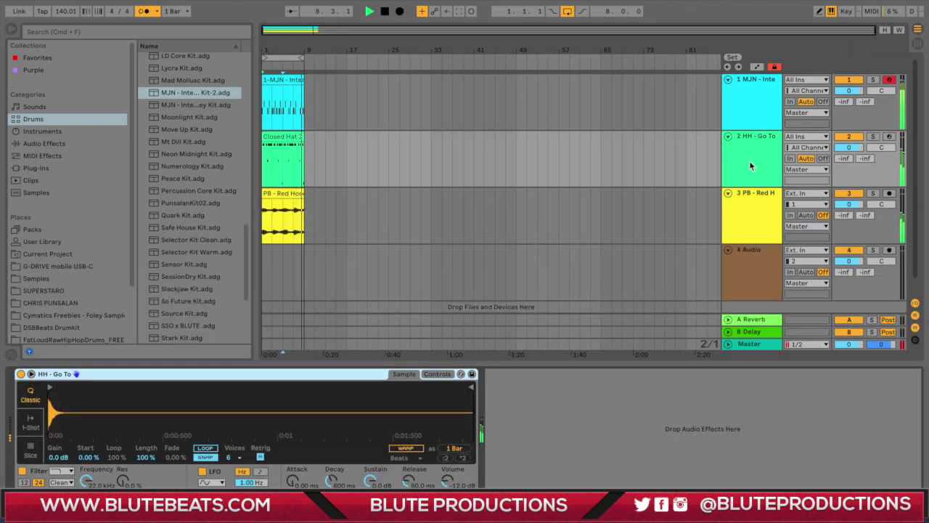
left_click(746, 216)
left_click(741, 110)
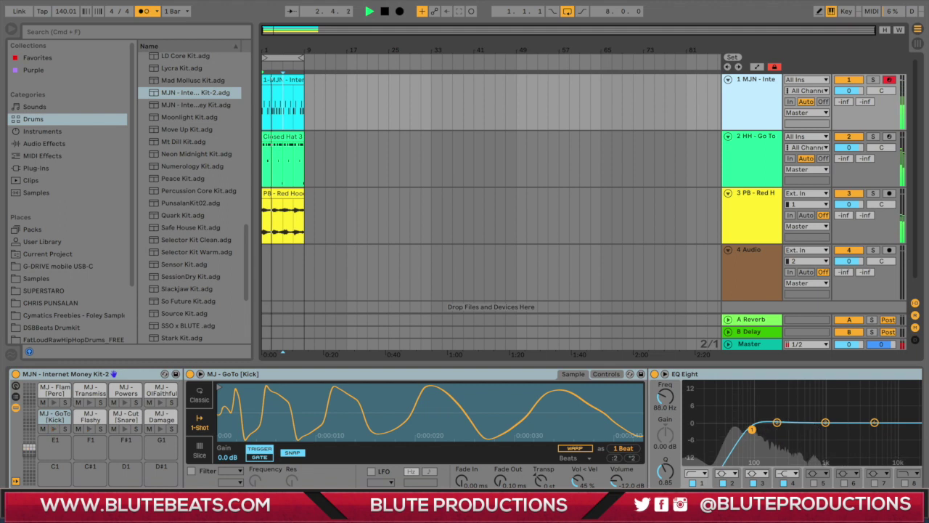
Step: Add a Limiter audio effect to the Master track
left_click(918, 513)
left_click(729, 475)
left_click(755, 434)
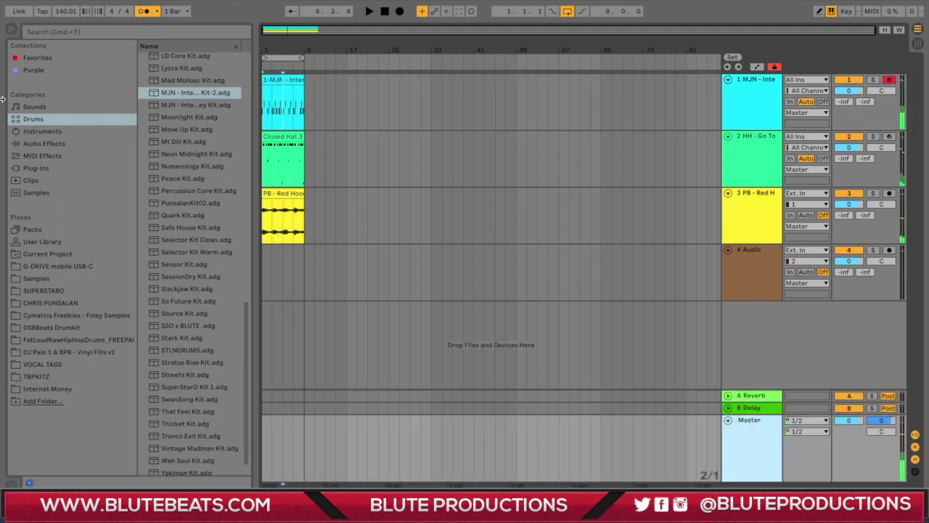
left_click(110, 143)
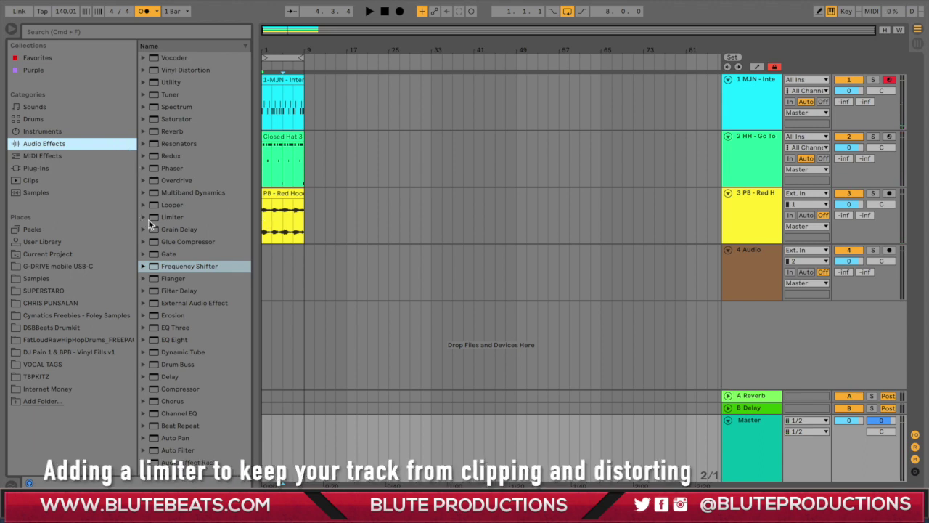
left_click(171, 219)
left_click_drag(727, 463, 728, 465)
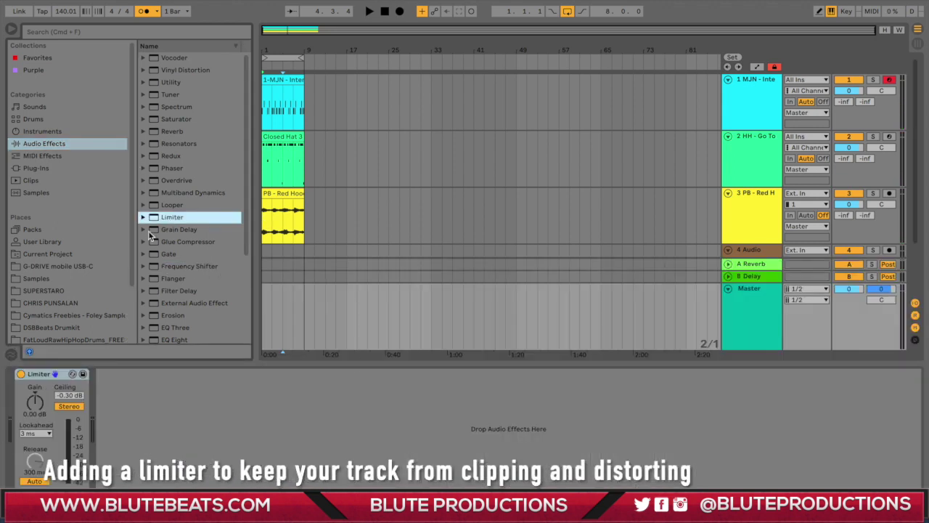
Step: Add a Glue Compressor to the Master track, placed before the Limiter
scroll(155, 210, "down", 5)
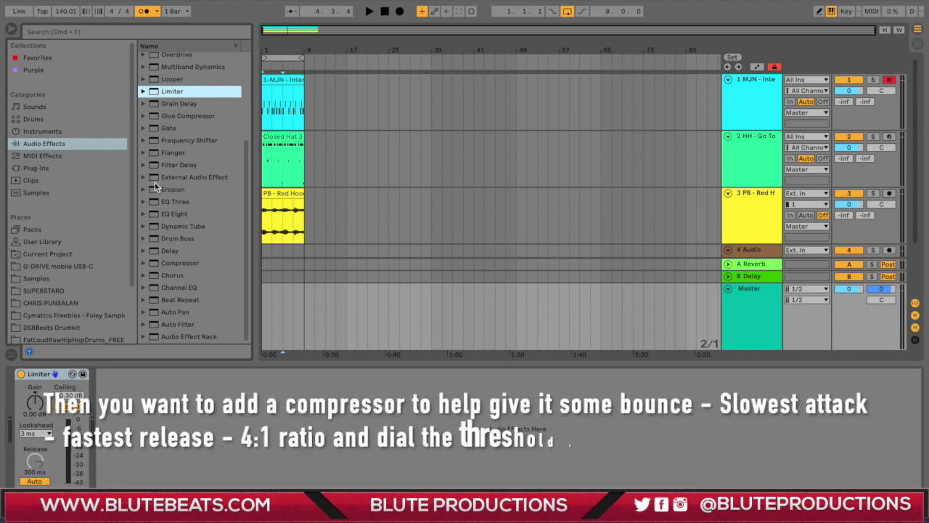
left_click_drag(176, 118, 111, 458)
left_click_drag(44, 406, 44, 374)
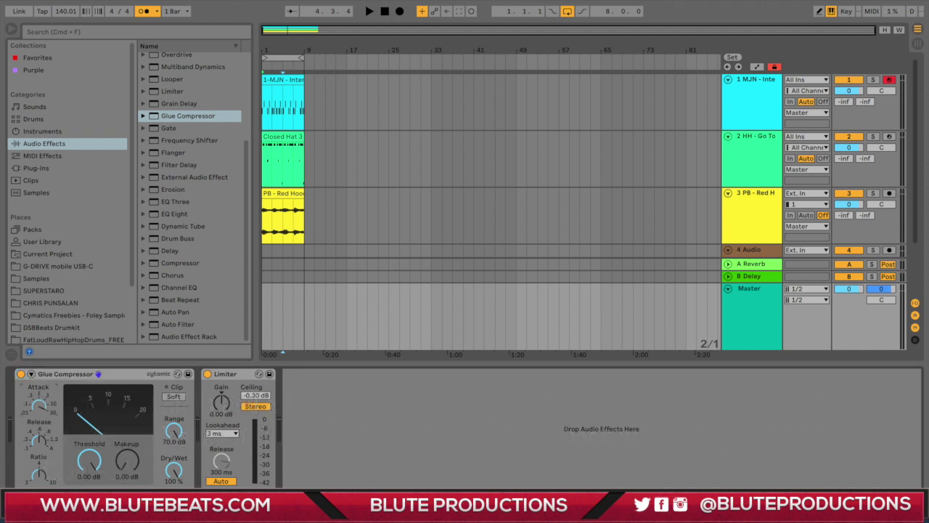
Step: During playback, set the Glue Compressor's threshold to -11.7 dB and enable its Soft clipping
key("space")
mouse_move(88, 458)
left_mouse_down()
mouse_move(88, 479)
mouse_move(82, 468)
left_mouse_up()
left_click(175, 397)
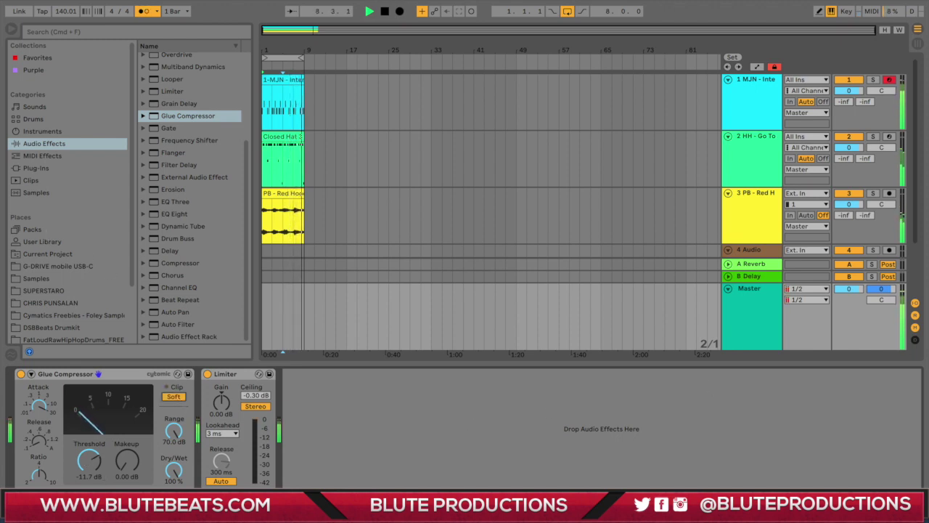
Step: Insert a MIDI track after the 4 Audio track and load an empty Simpler onto it
left_click(918, 504)
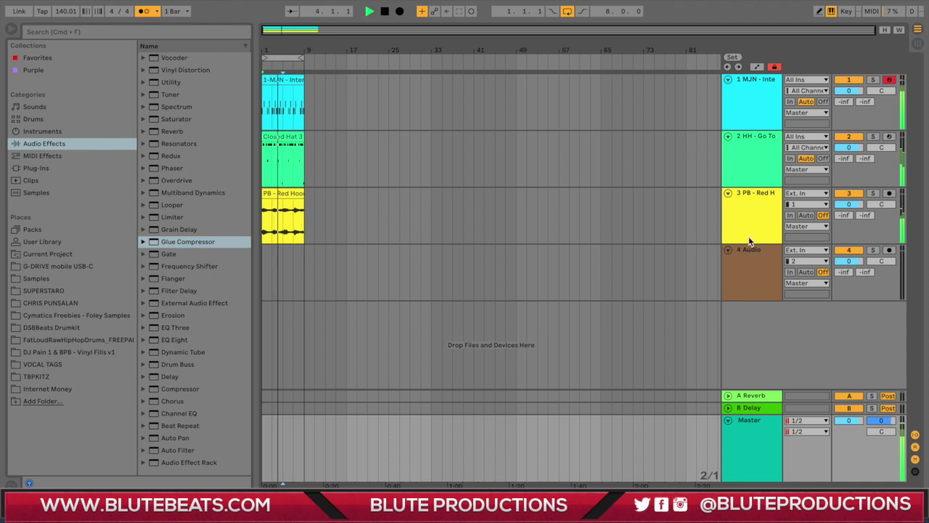
left_click(752, 266)
right_click(753, 264)
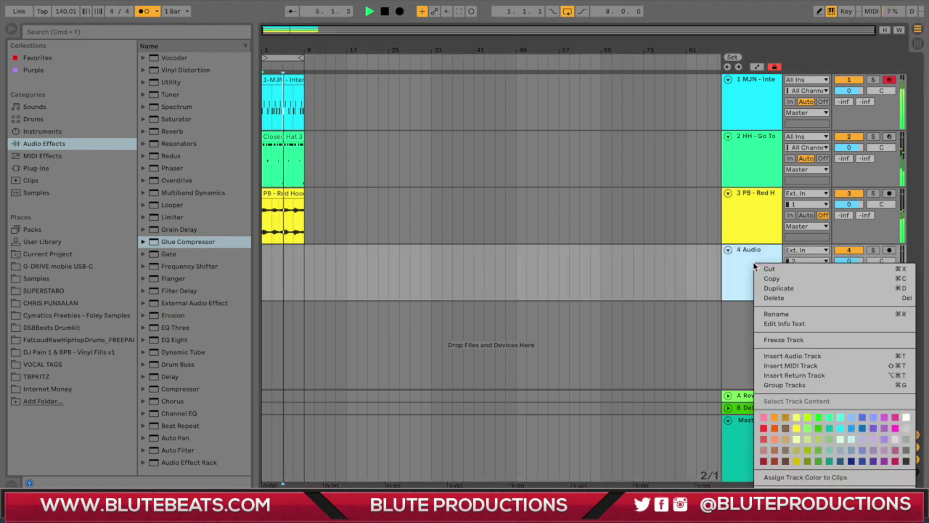
left_click(792, 365)
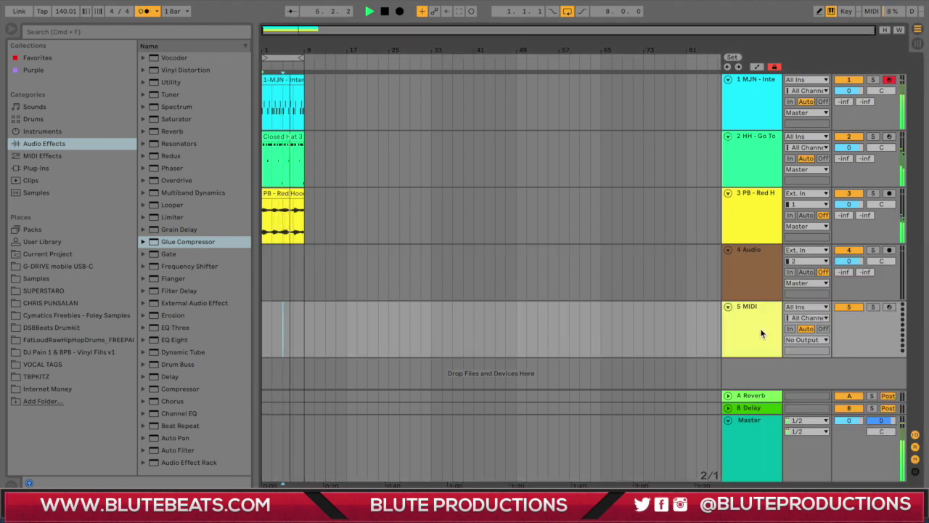
left_click(42, 130)
left_click_drag(172, 57, 777, 328)
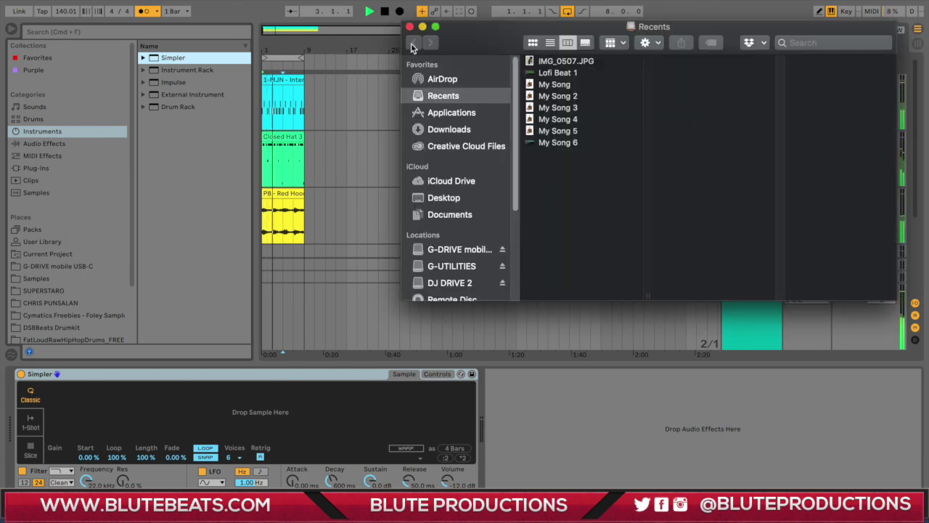
left_click(409, 28)
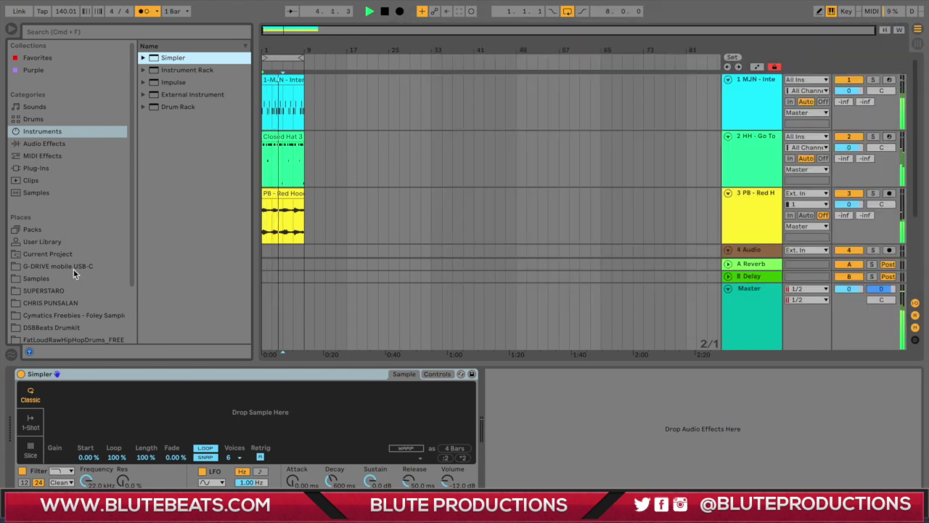
Step: In the Samples folder, open the 808 folder of Internet Money's WavSupply E-Trou – Zodiac (Drum Kit), widening the browser
left_click(47, 278)
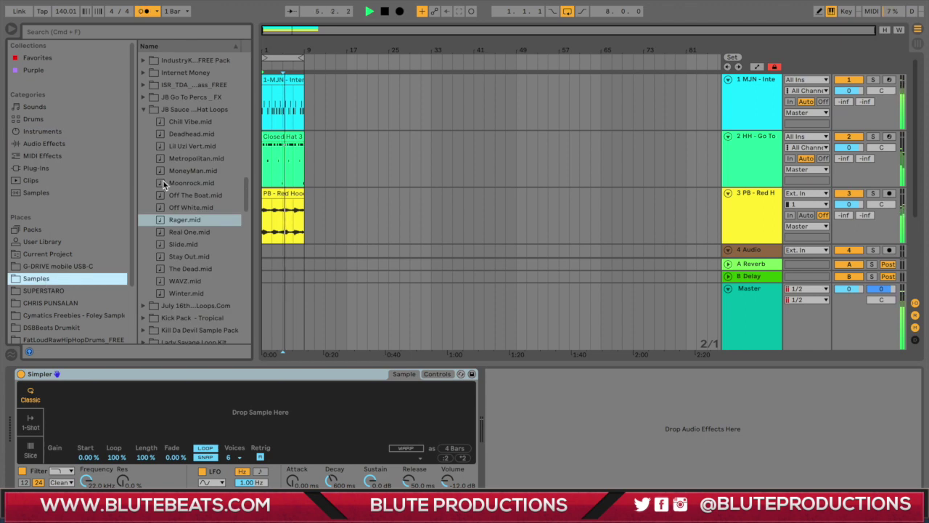
scroll(172, 181, "up", 5)
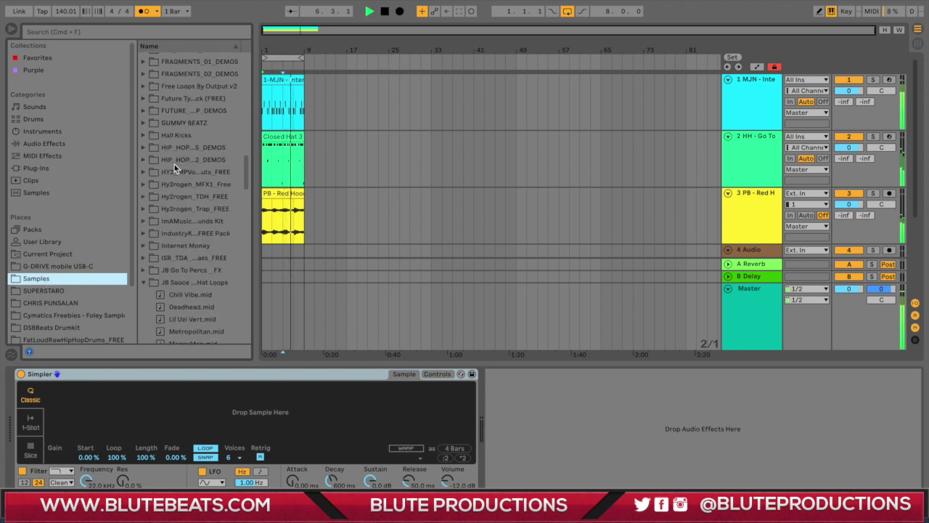
left_click(142, 288)
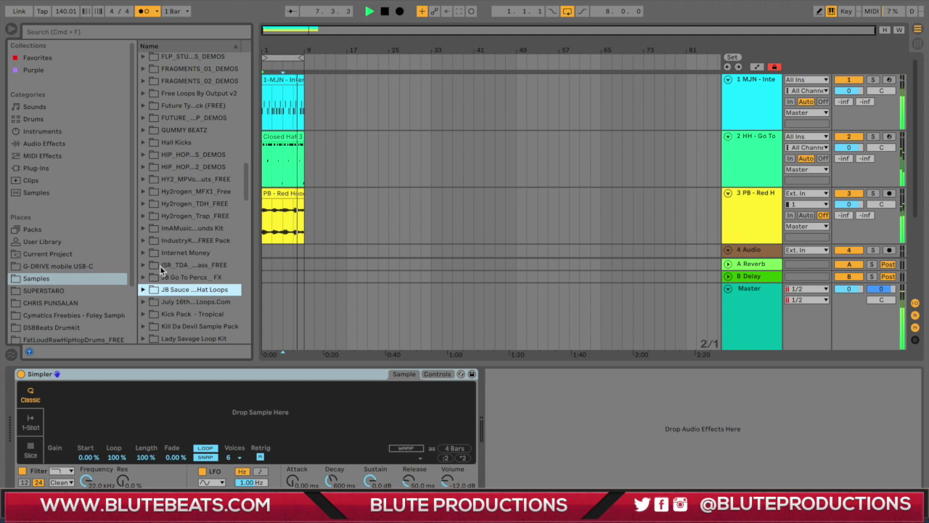
left_click(144, 253)
scroll(157, 270, "down", 2)
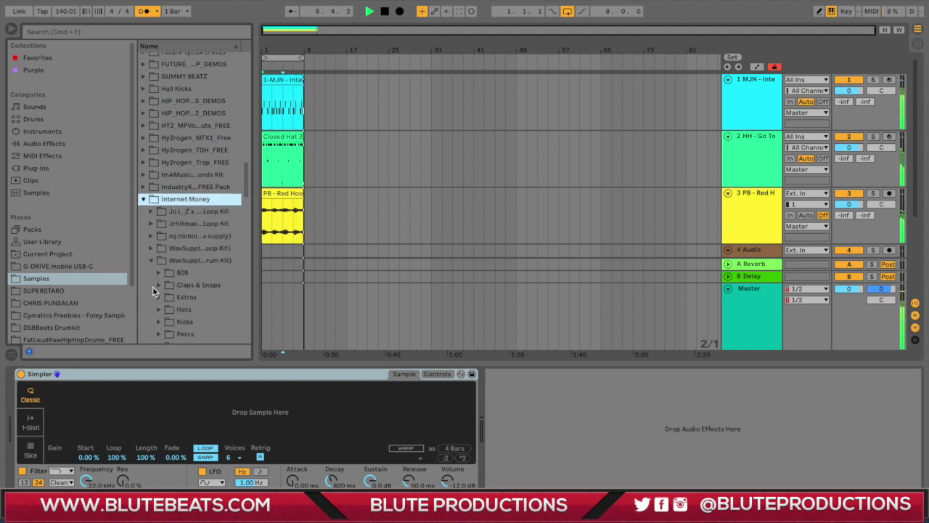
left_click_drag(257, 252, 350, 251)
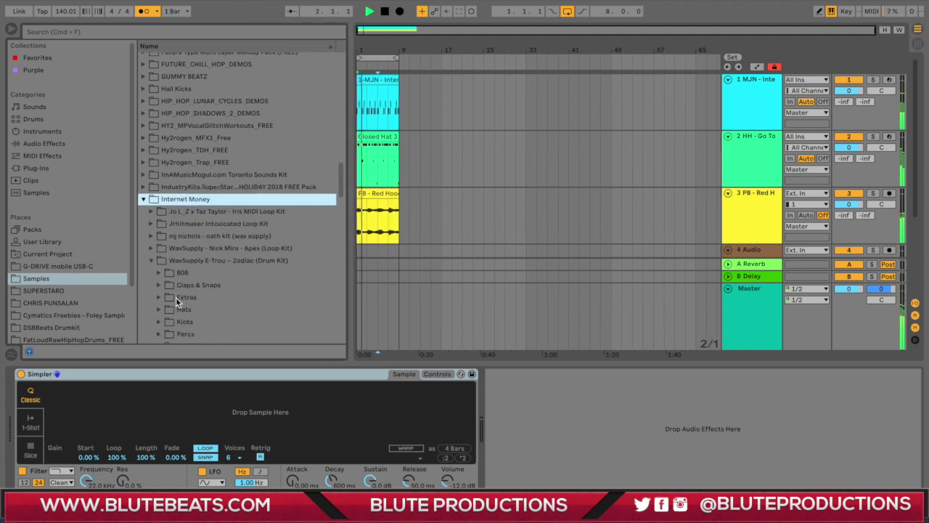
scroll(159, 245, "down", 1)
left_click(160, 245)
scroll(197, 254, "down", 2)
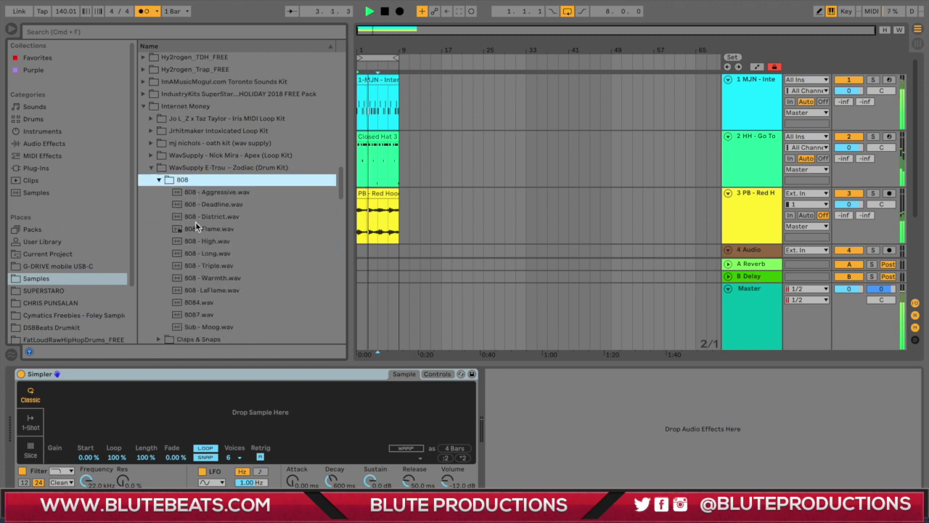
Step: Audition the Aggressive, Deadline and District 808 samples and load 808 - Deadline.wav into Simpler
left_click(198, 196)
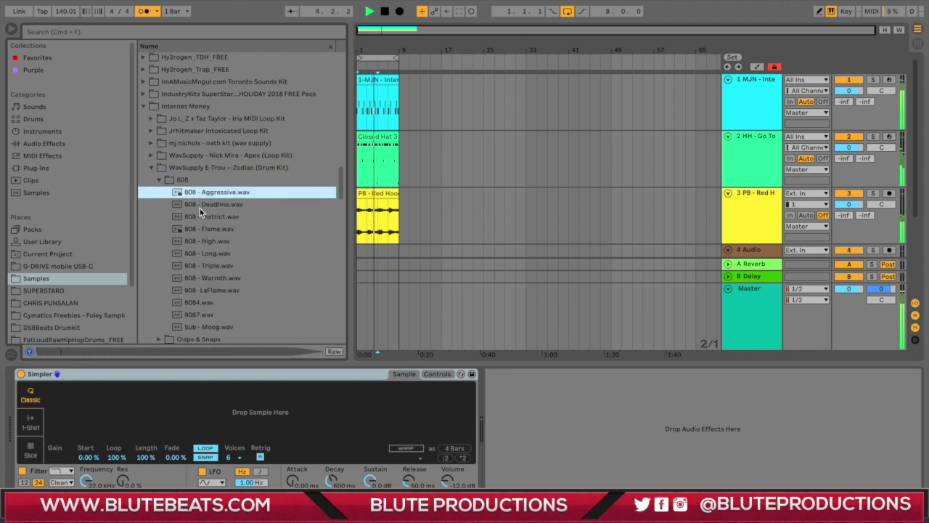
left_click(200, 207)
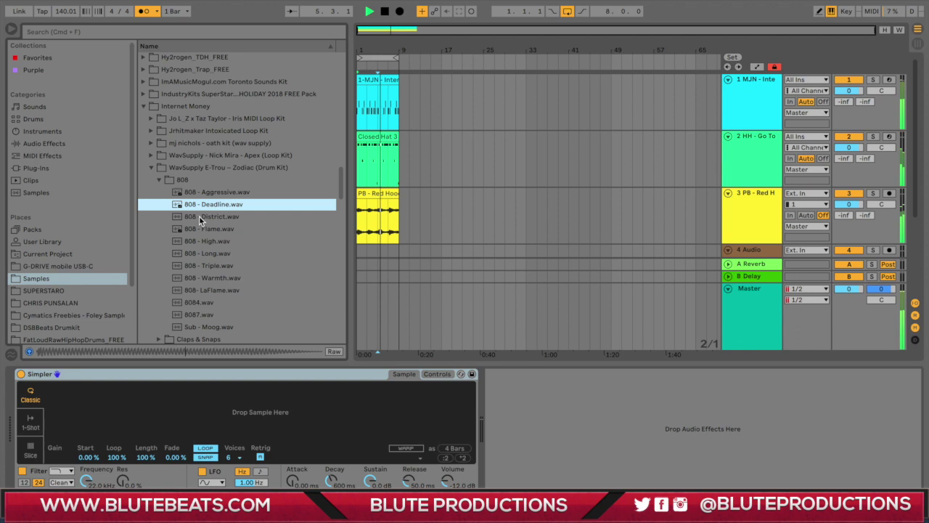
left_click(200, 217)
left_click_drag(200, 206, 152, 411)
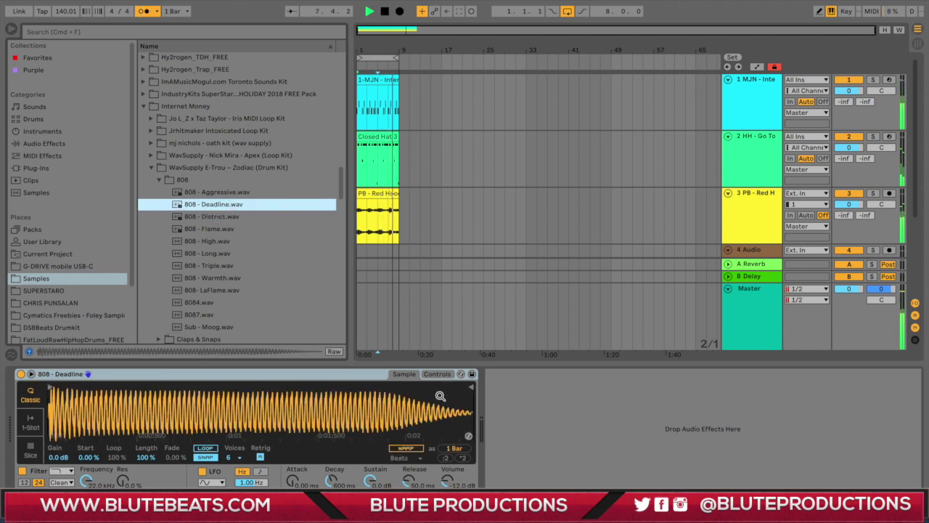
Step: Shorten the 808 sample in Simpler to about its first 0.7 seconds, switch to 1-Shot mode and adjust Fade Out
left_click_drag(471, 388, 245, 389)
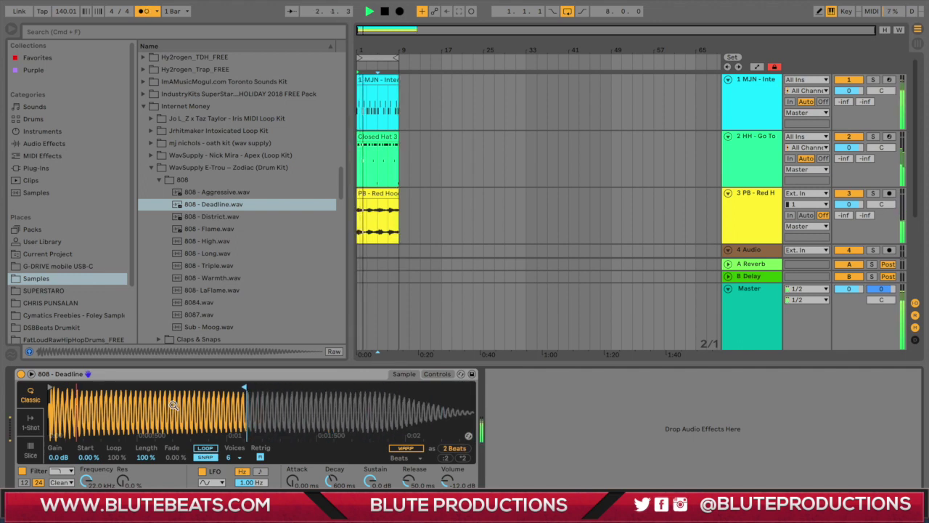
mouse_move(244, 389)
left_mouse_down()
mouse_move(88, 390)
mouse_move(181, 389)
left_mouse_up()
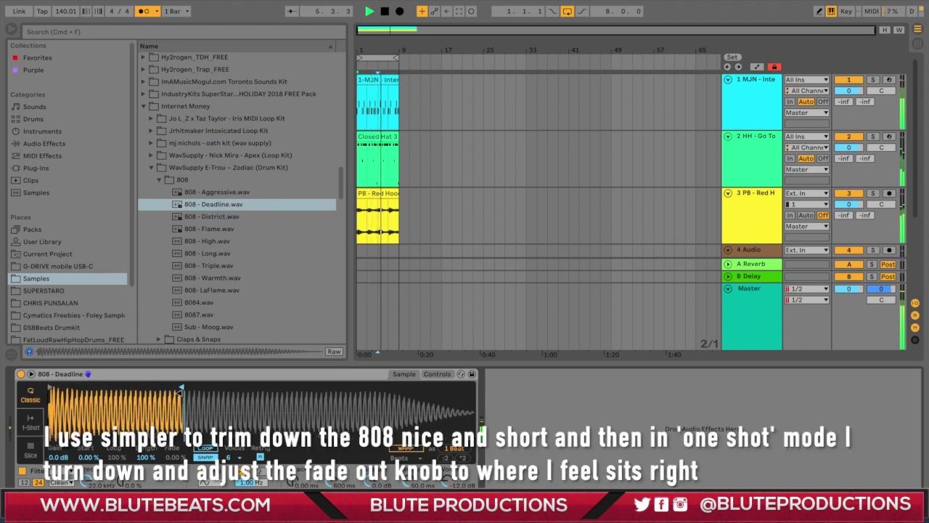
left_click(31, 422)
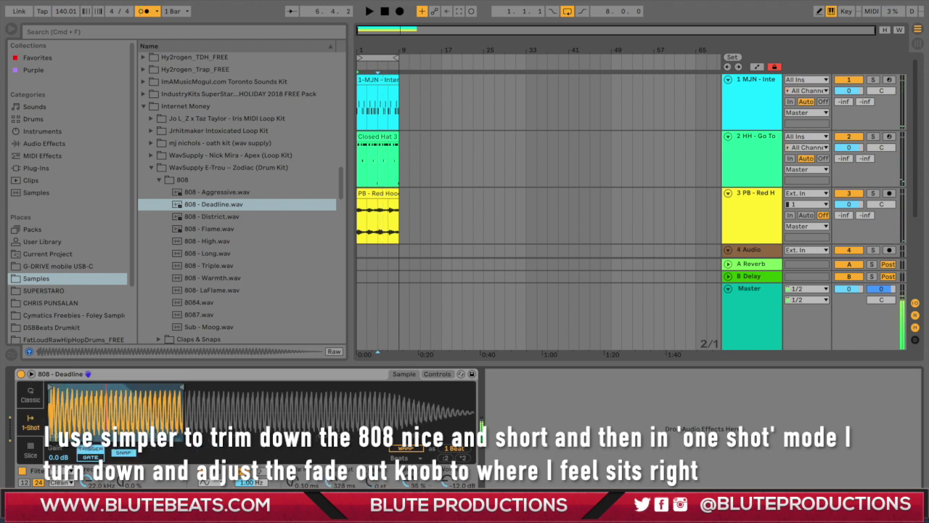
left_click_drag(329, 482, 329, 464)
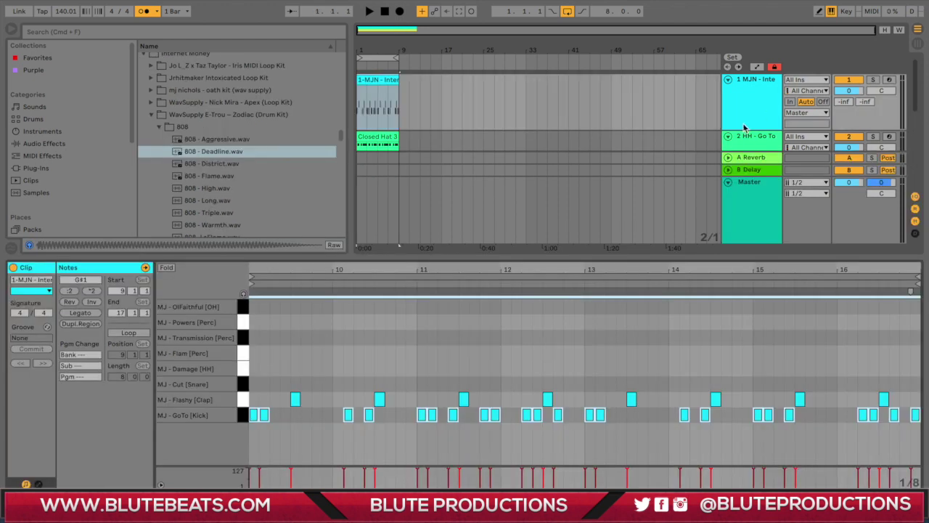
Step: Insert an empty eight-bar MIDI clip on the 808 - Deadline track, starting at bar 1
scroll(740, 128, "down", 2)
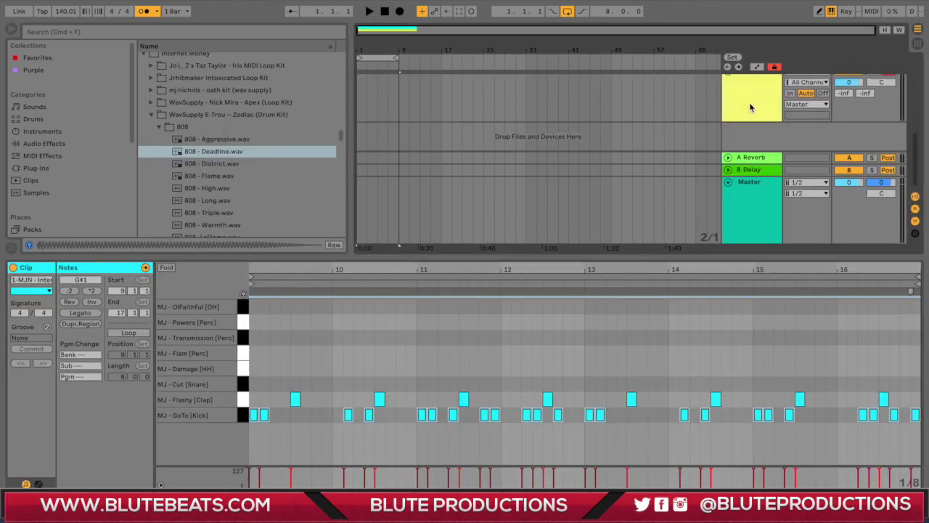
left_click(752, 108)
scroll(436, 127, "up", 2)
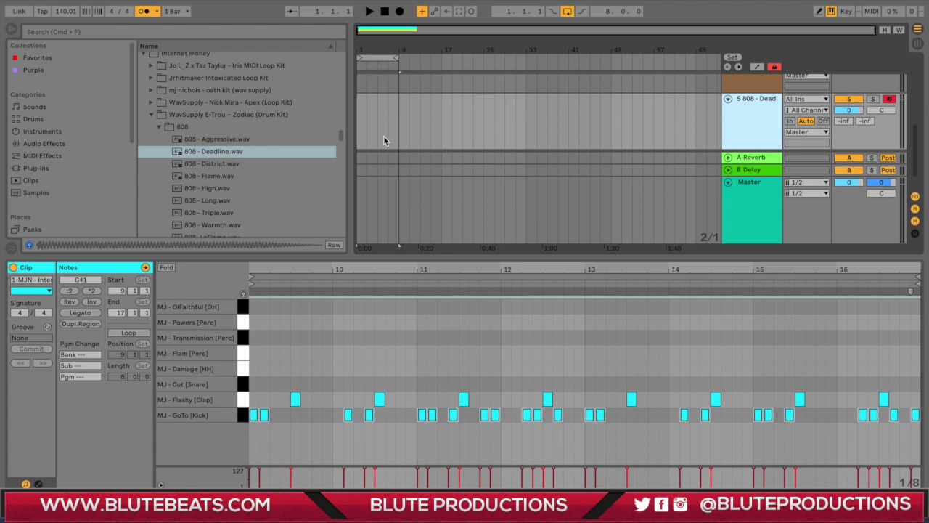
left_click_drag(397, 106, 361, 106)
right_click(359, 107)
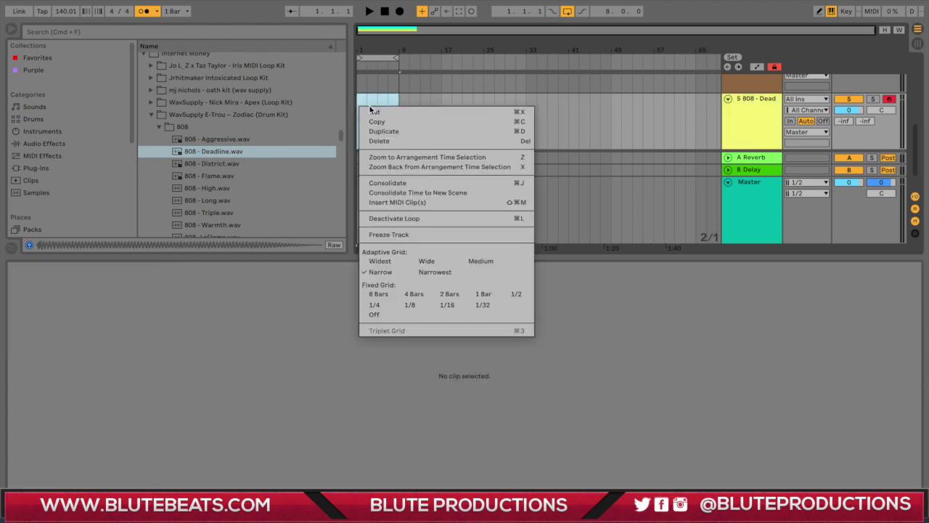
left_click(399, 202)
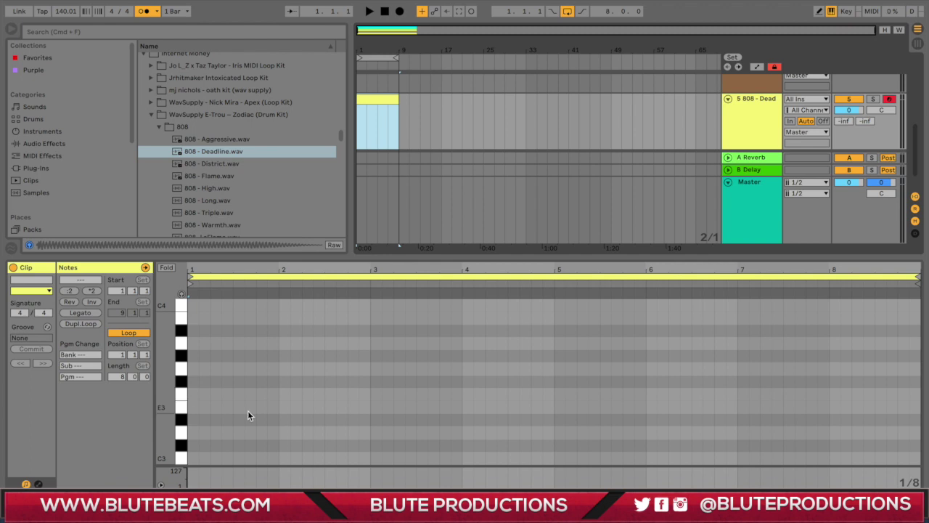
Step: Paste the copied kick notes into the 808 clip and shift them to start at bar 1 on pitch C3
key("ctrl+v")
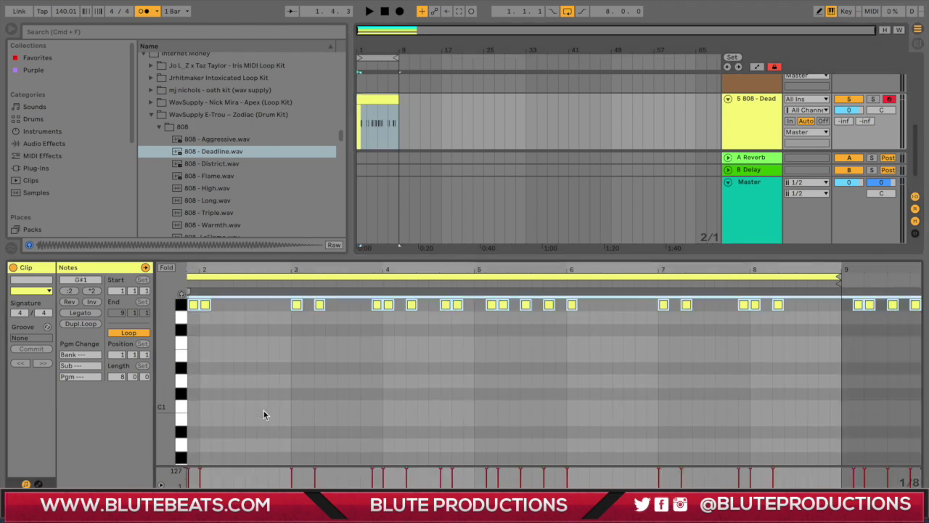
scroll(263, 414, "up", 4)
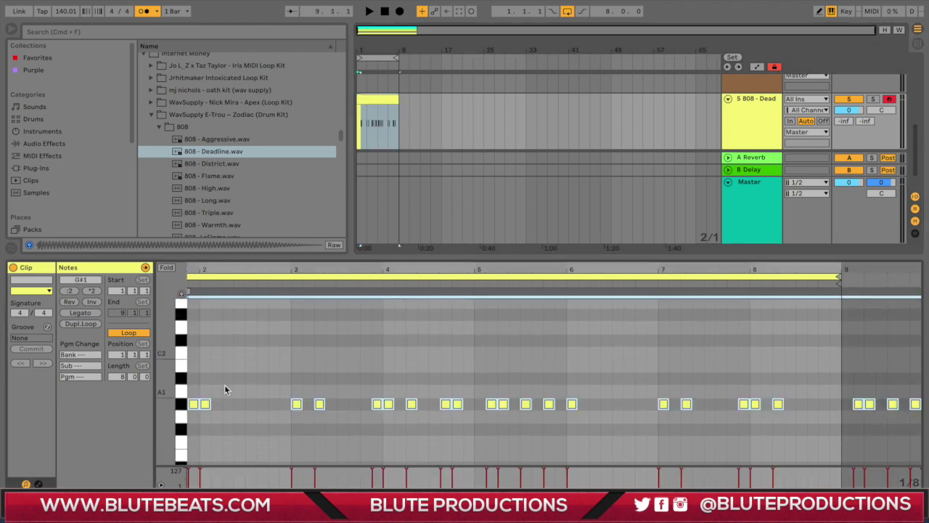
left_click_drag(587, 269, 671, 270)
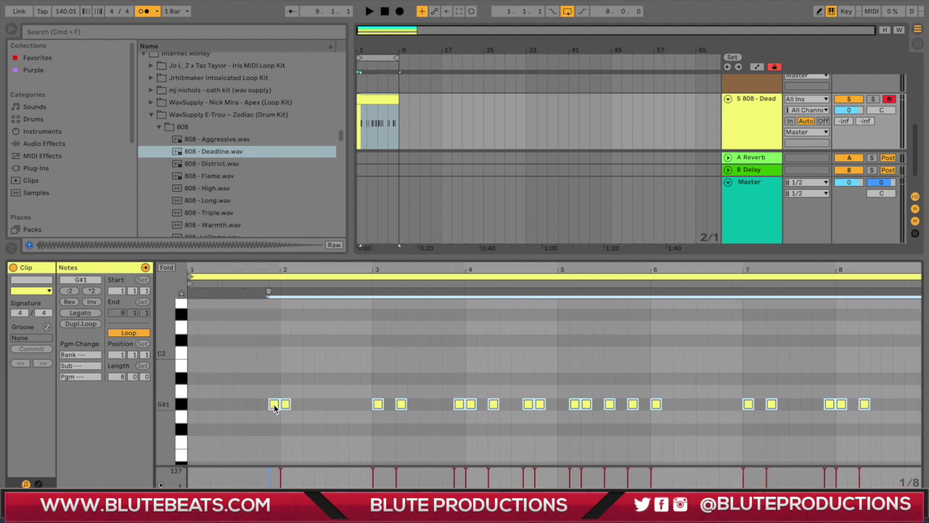
left_click_drag(275, 406, 196, 359)
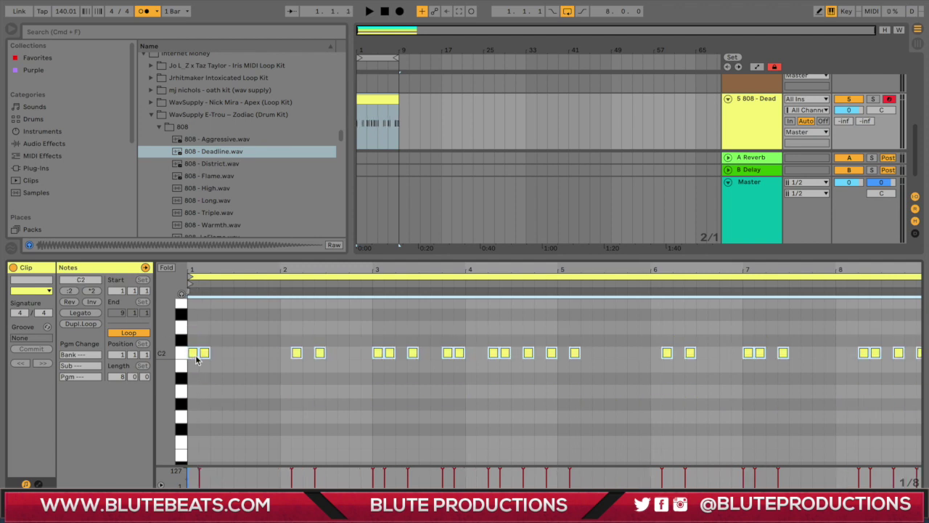
key("shift+Up")
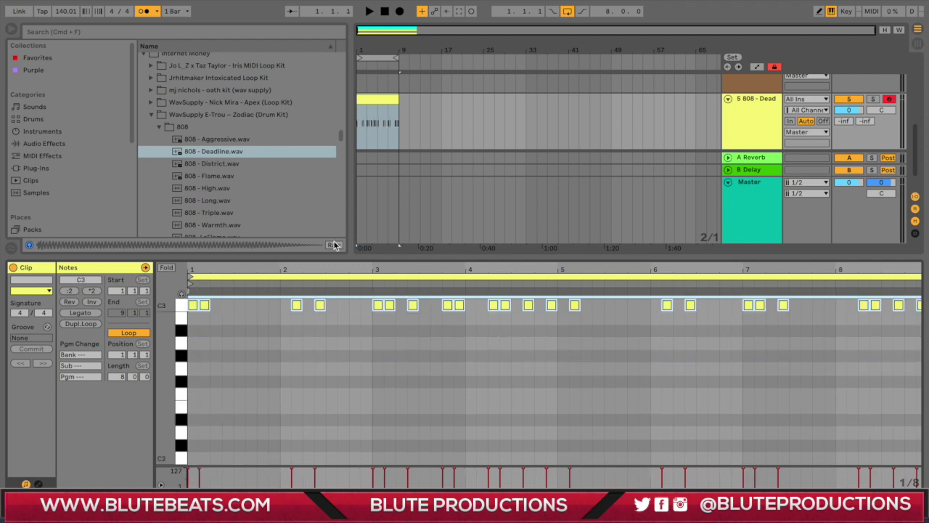
Step: Transpose the 808 clip's notes down an octave to C2 and audition them with the rest of the beat
key("space")
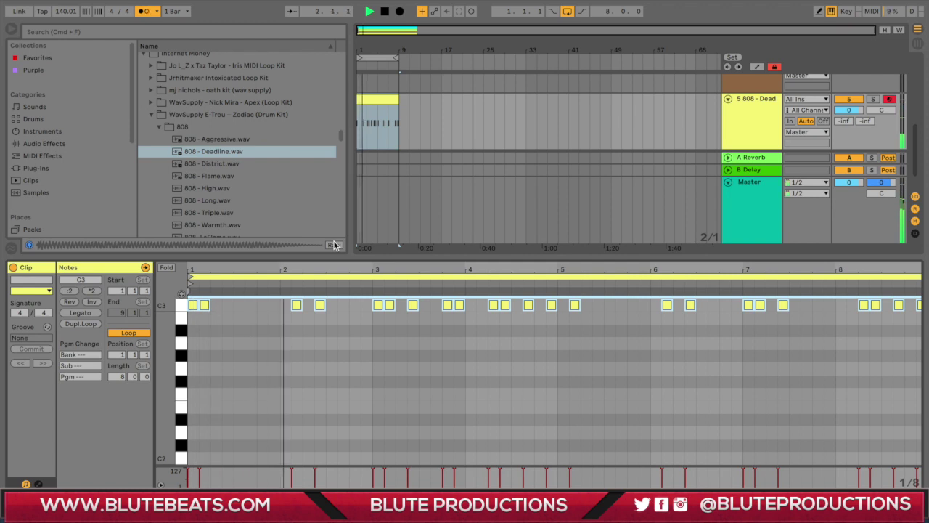
key("space")
key("space")
key("space")
key("shift+Down")
key("space")
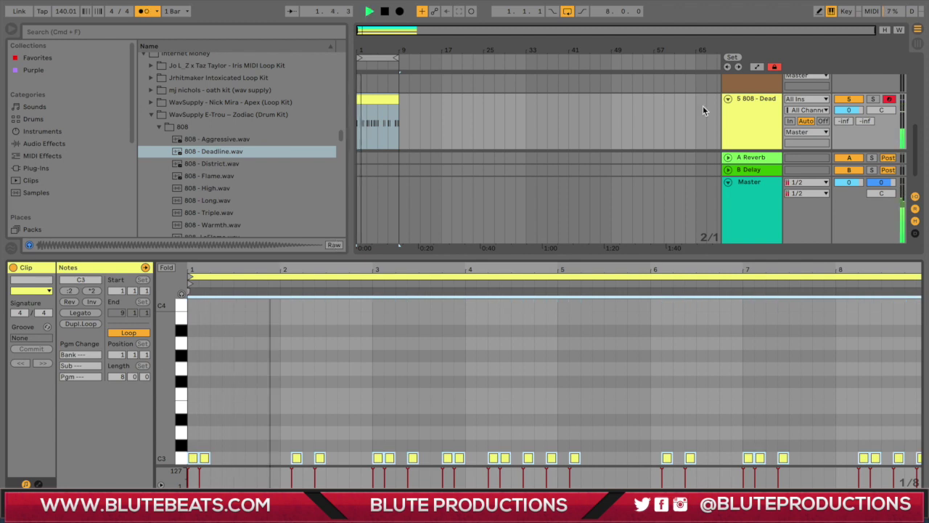
key("super+alt+l")
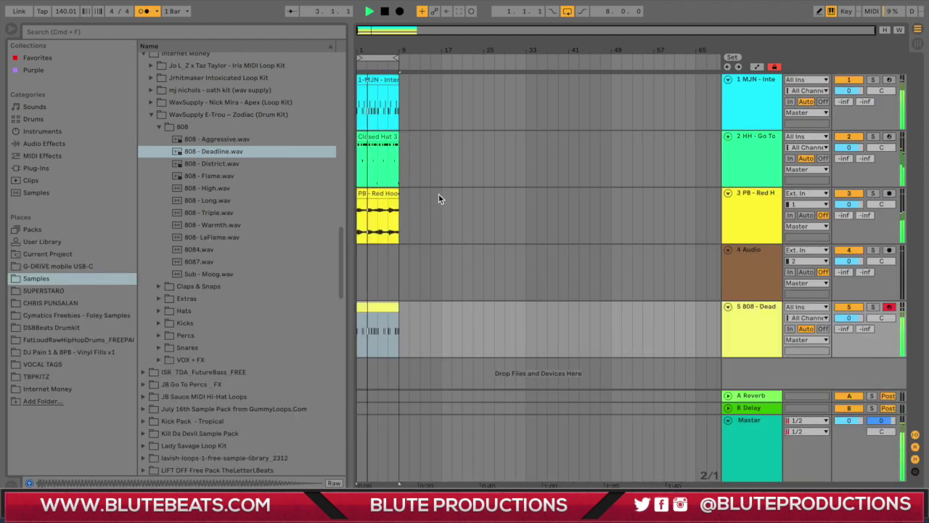
left_click(755, 208)
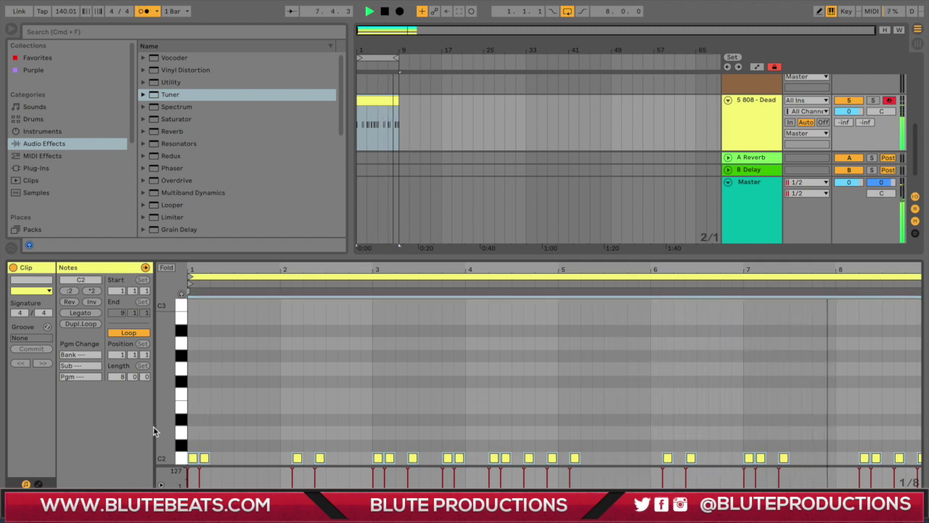
Step: Load the Urban Flame VST instrument on MIDI track 5 and choose its FL - Poison preset
scroll(229, 429, "down", 3)
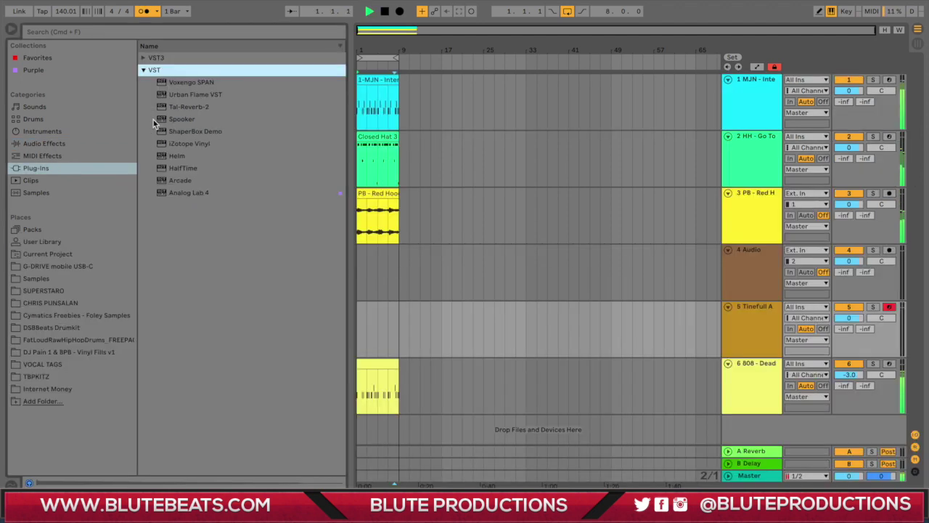
left_click(190, 94)
left_click_drag(728, 341, 728, 336)
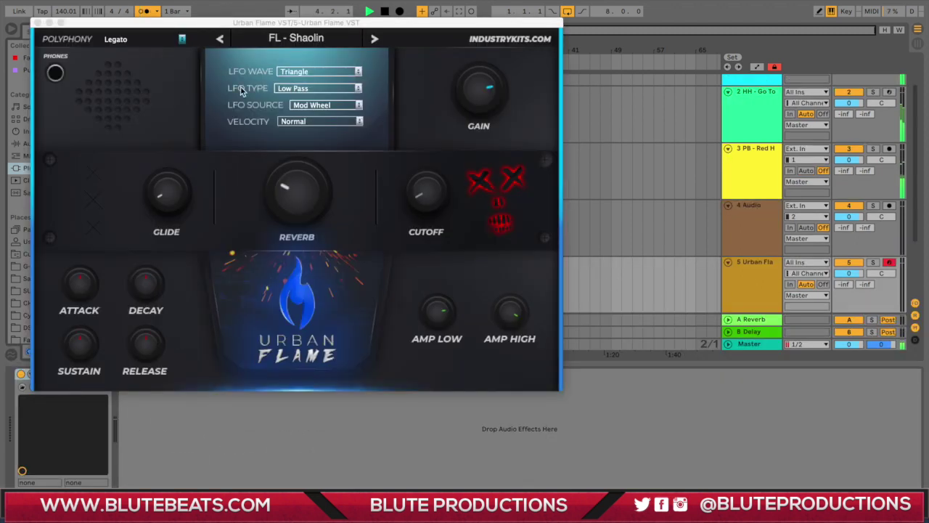
left_click(296, 38)
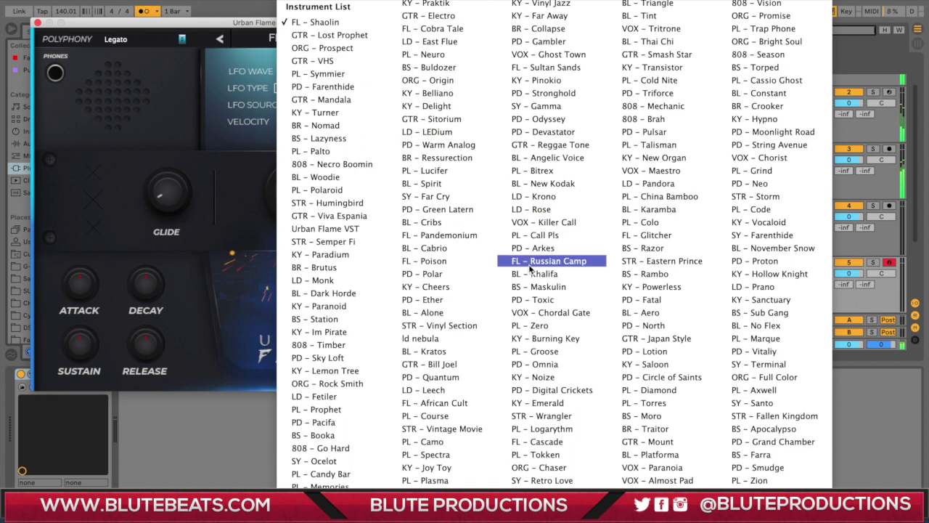
left_click(434, 262)
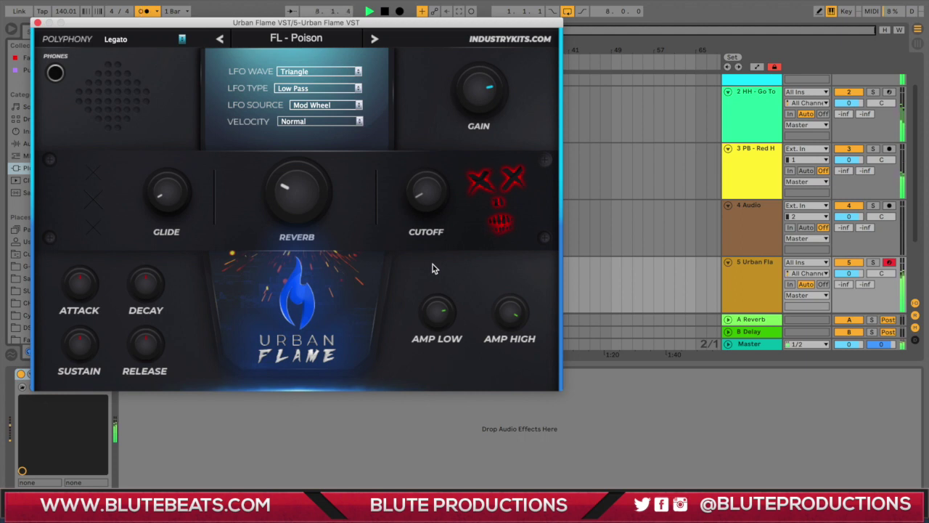
Step: Audition the FL - African Cult and FL - Russian Camp presets and record an Urban Flame melody over the eight-bar loop
left_click(289, 42)
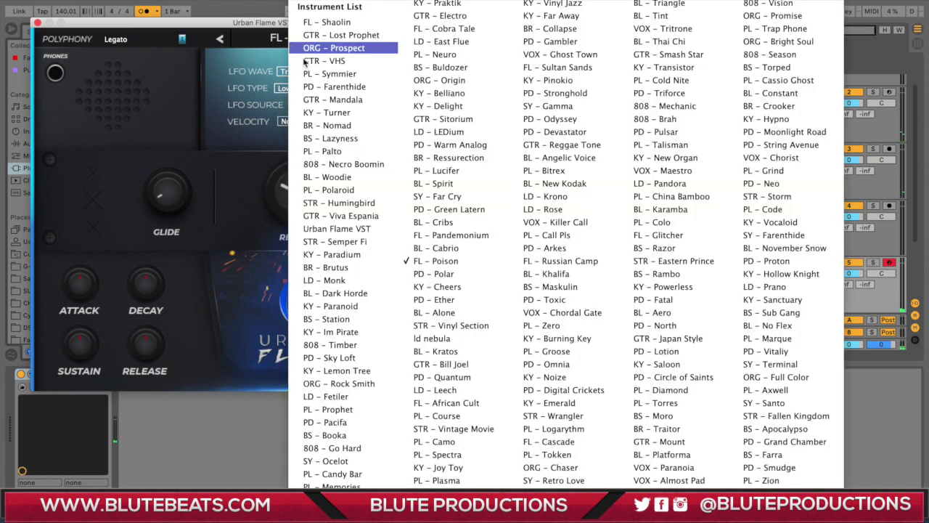
left_click(455, 404)
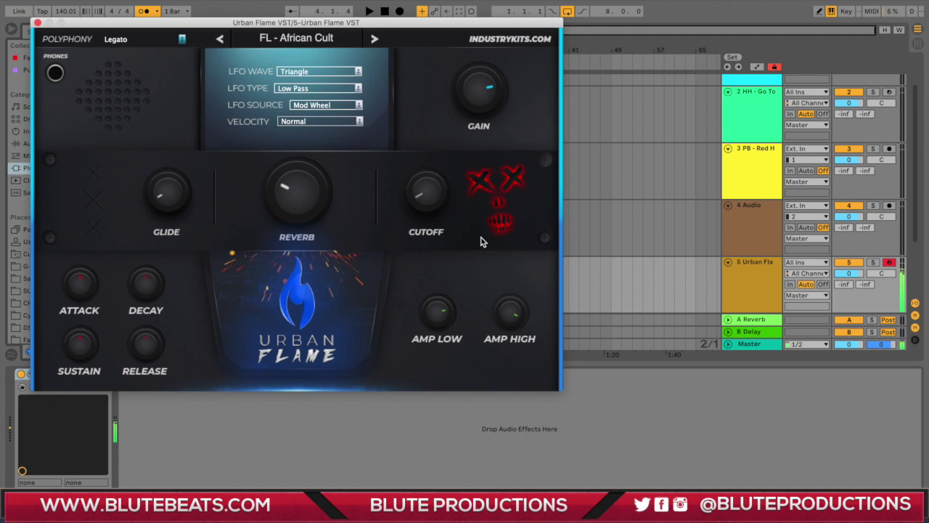
left_click(318, 42)
left_click(592, 261)
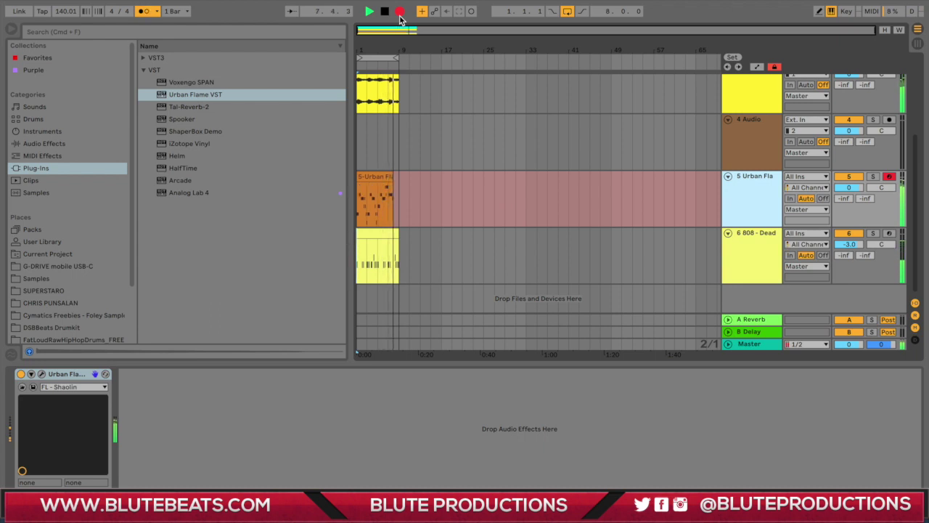
left_click(399, 13)
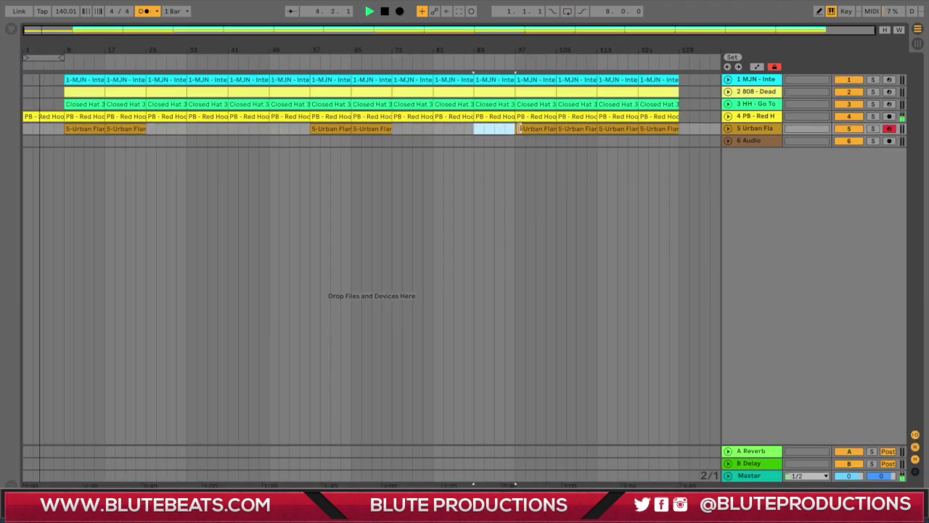
Step: Delete the Urban Flame clip at bar 97 and the clips at bar 121 on the Urban Flame, hi-hat, 808 and MJN drum tracks
left_click(536, 128)
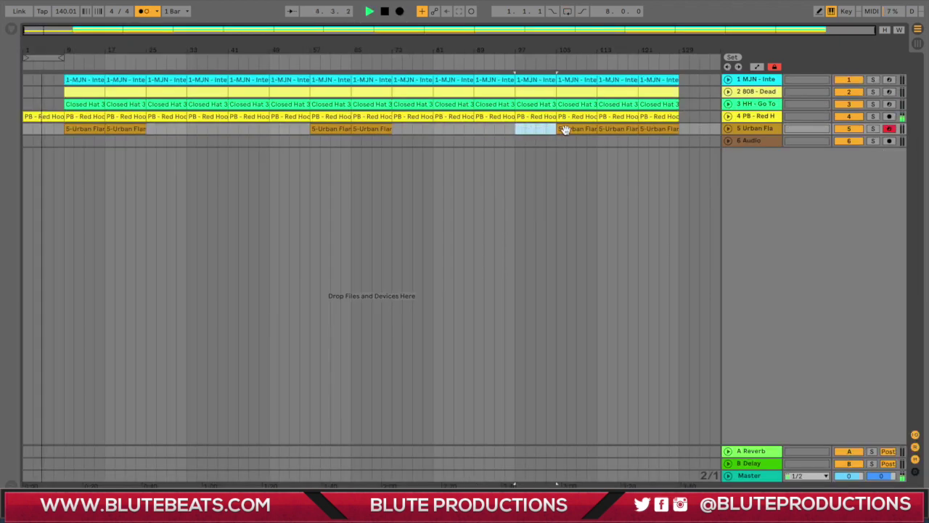
left_click(648, 129)
key("Delete")
left_click(651, 103)
key("Delete")
left_click(651, 91)
key("Delete")
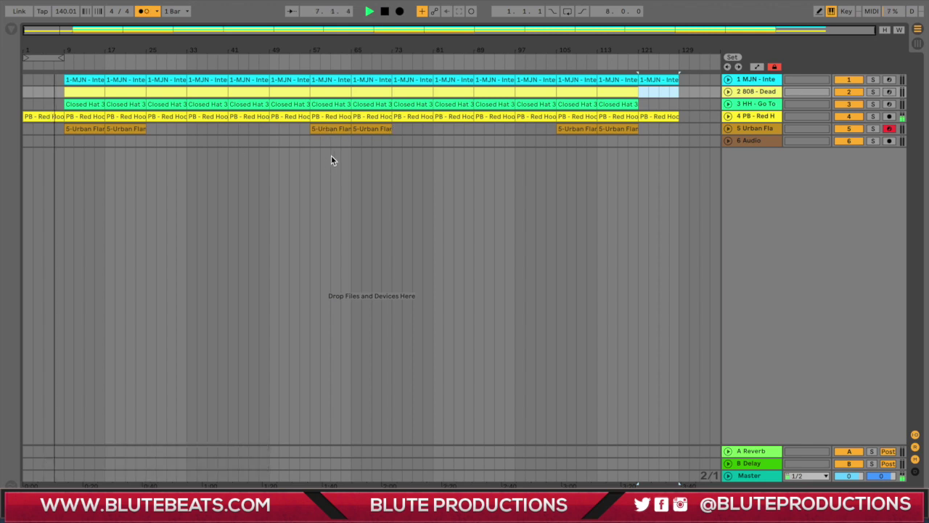
left_click(662, 79)
key("Delete")
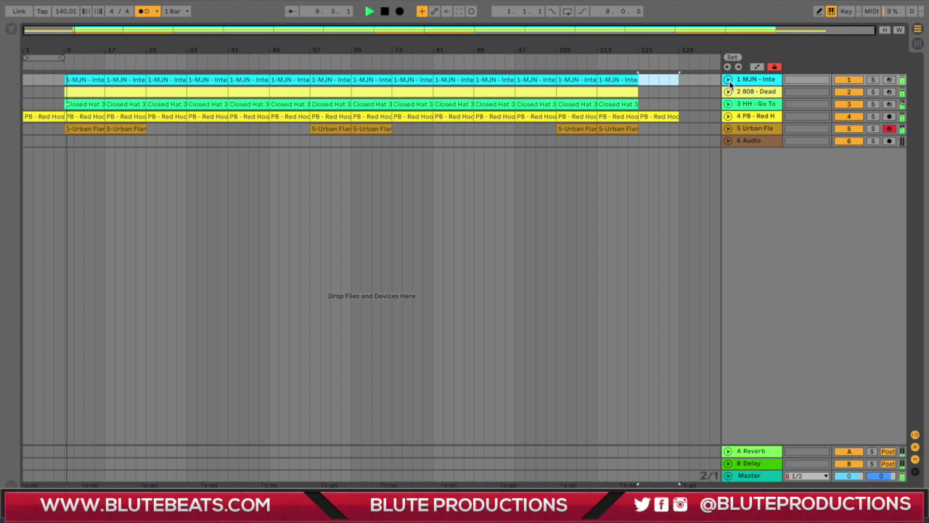
Step: Unfold all the tracks in the arrangement and delete the empty audio track 6
left_click(728, 80)
left_click(728, 136)
left_click(727, 193)
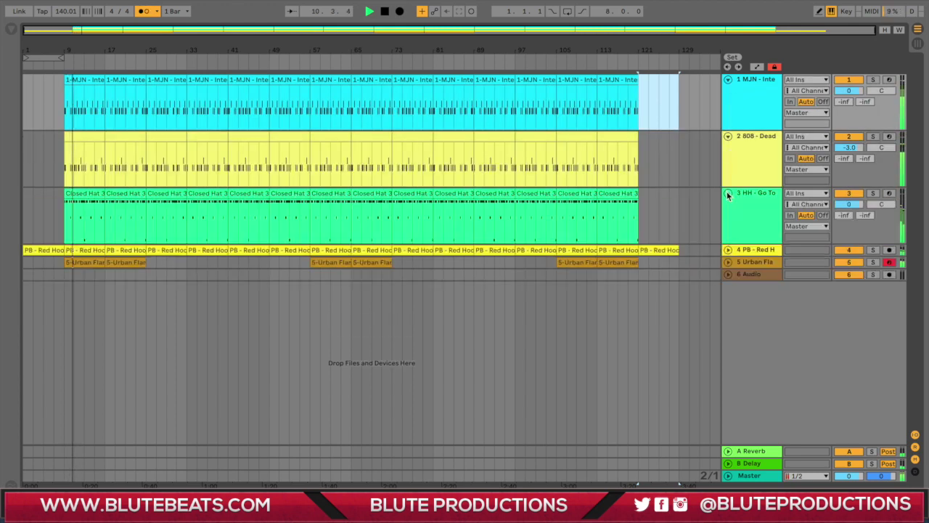
left_click(727, 250)
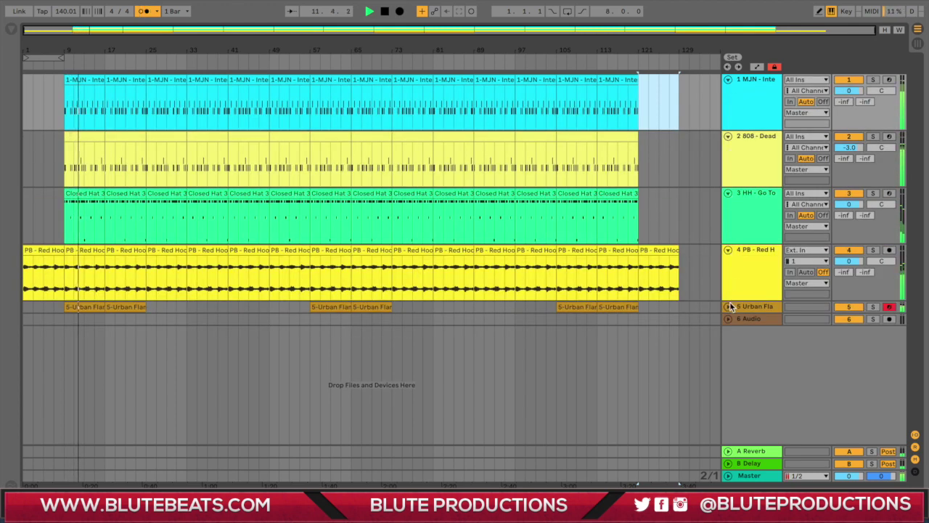
left_click(728, 307)
left_click(728, 363)
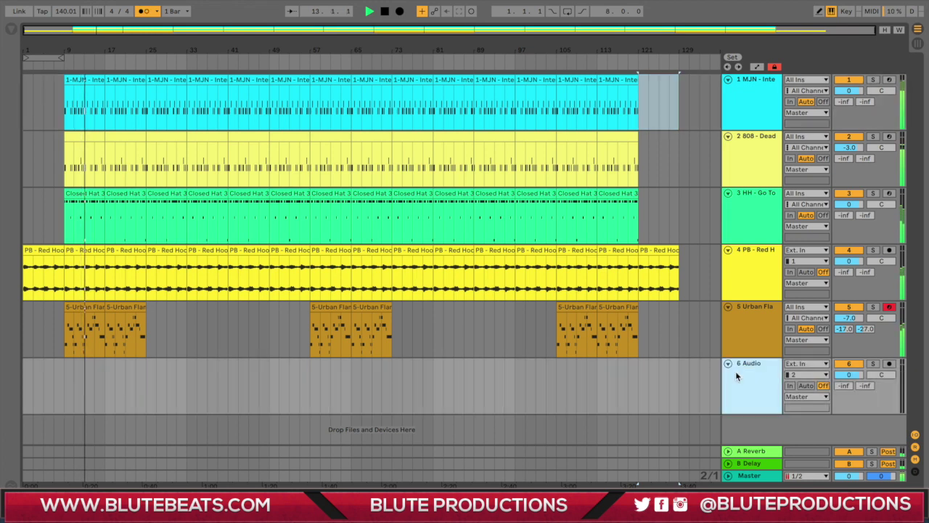
key("Delete")
Step: Lower the Urban Flame track's volume to -12.8 dB
left_click(847, 318)
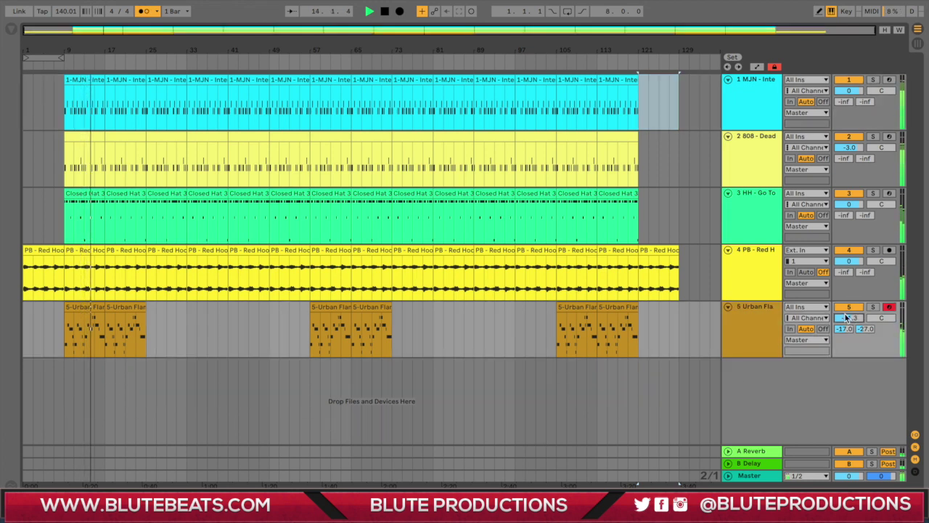
left_click(737, 270)
left_click_drag(847, 318, 846, 325)
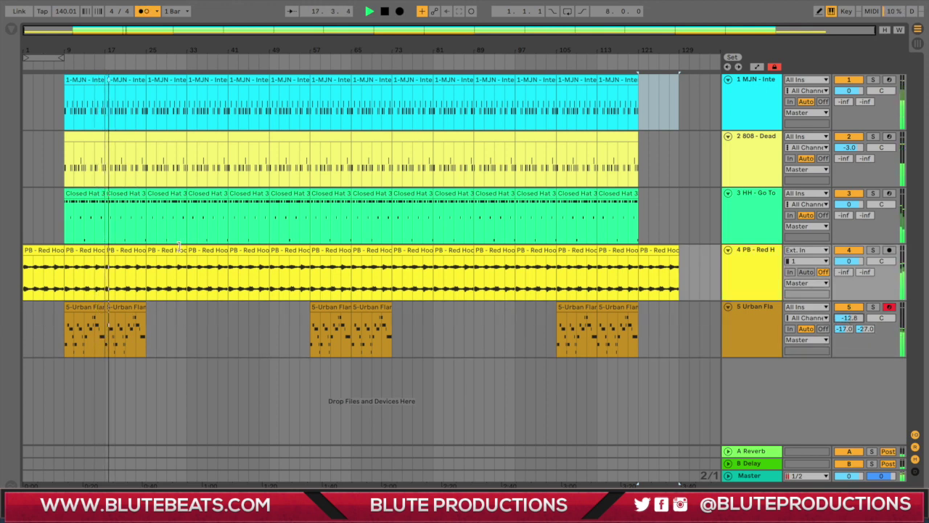
Step: Delete the 808 clips between bars 25 and 49
left_click(162, 137)
left_click_drag(161, 139, 261, 142)
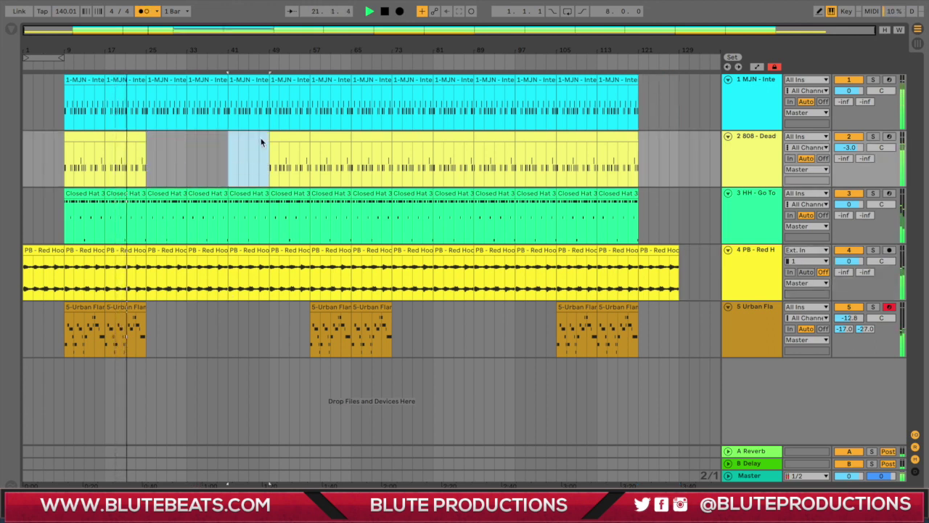
Step: Open the MJN drum clip at bar 49 and clear the notes on its MJ - Flashy [Clap] row
left_click(279, 80)
left_click(282, 93)
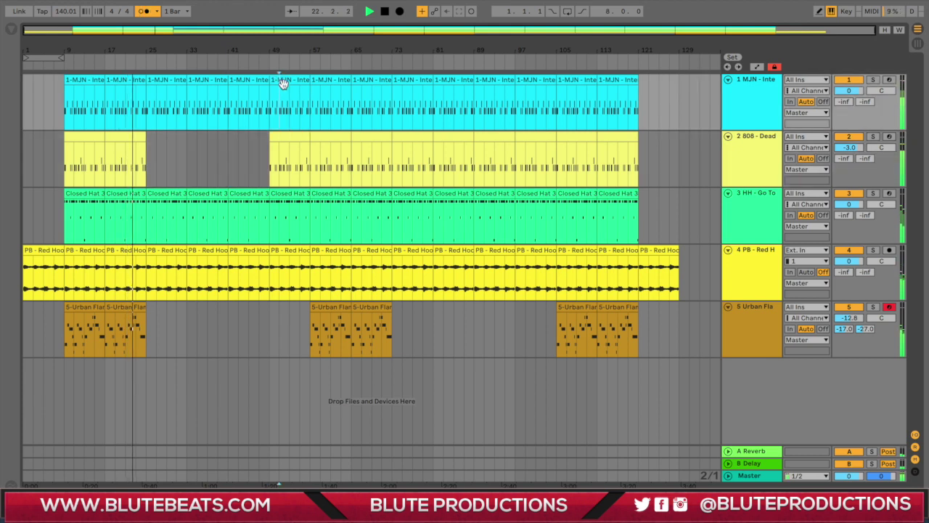
double_click(283, 81)
left_click(246, 400)
key("Delete")
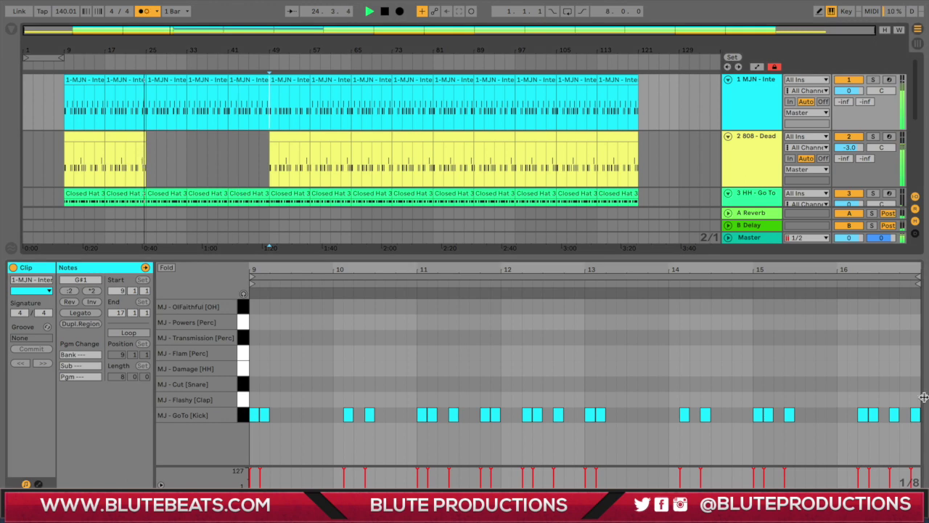
key("ctrl+alt+l")
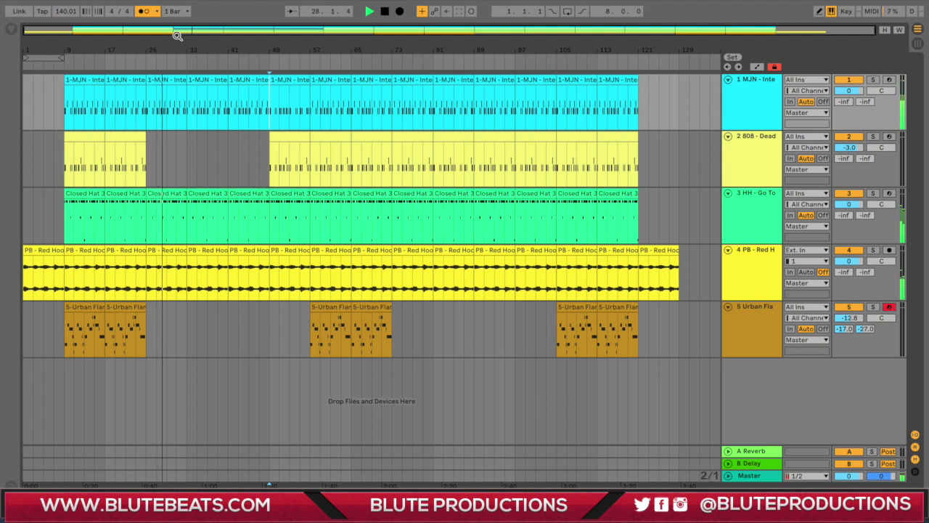
Step: Trim the last half bar off the MJN drum and hi-hat clips that end at bar 33
left_click_drag(176, 33, 176, 73)
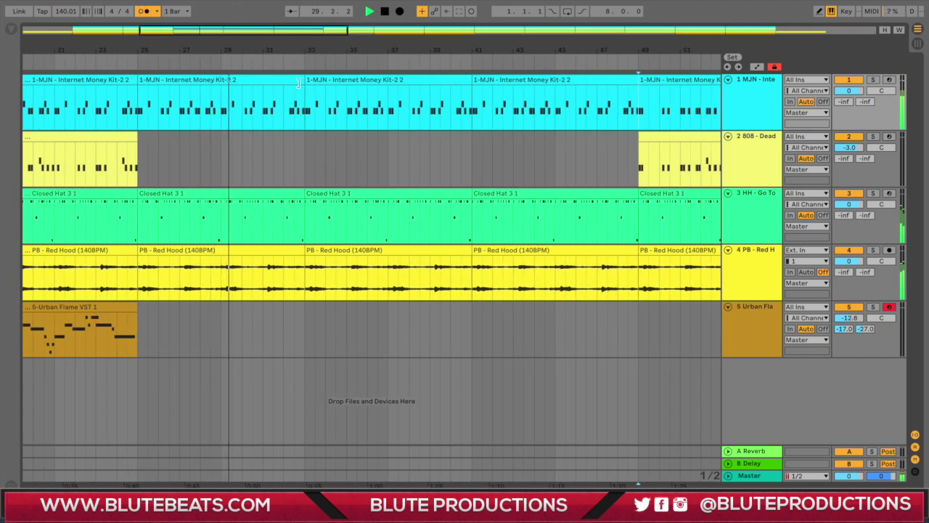
left_click_drag(303, 81, 294, 81)
left_click_drag(303, 196, 294, 196)
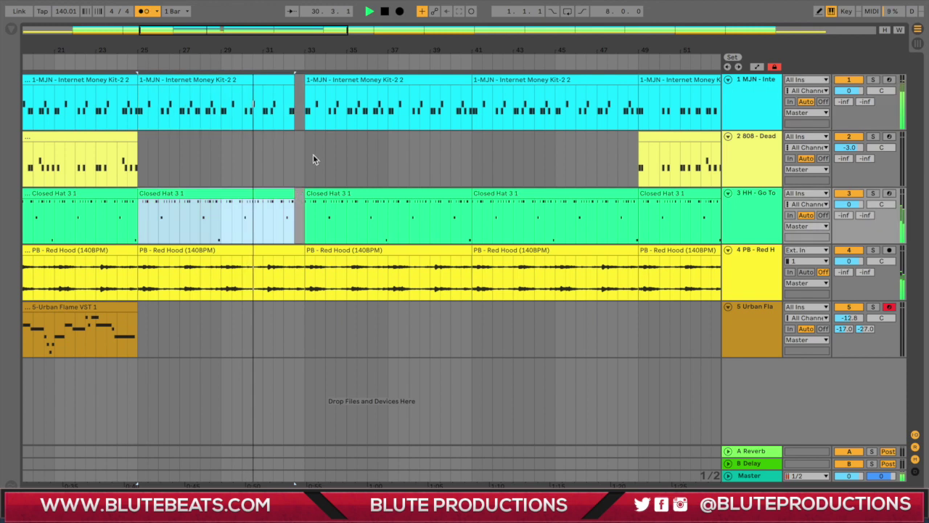
Step: Trim the MJN drum clip at bar 33 to start about 3.5 bars in, keeping the neighbouring hi-hat clip's start at bar 33
left_click(330, 76)
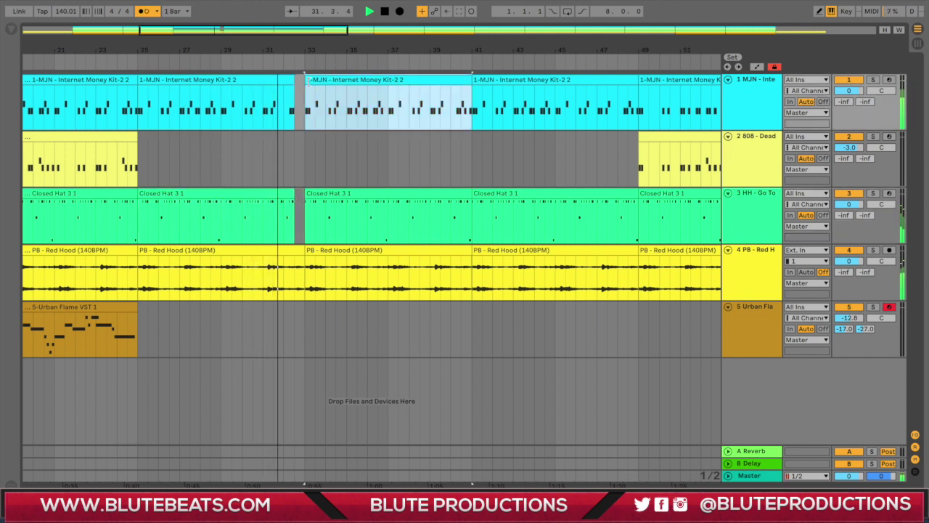
left_click_drag(306, 81, 315, 81)
left_click_drag(306, 194, 315, 193)
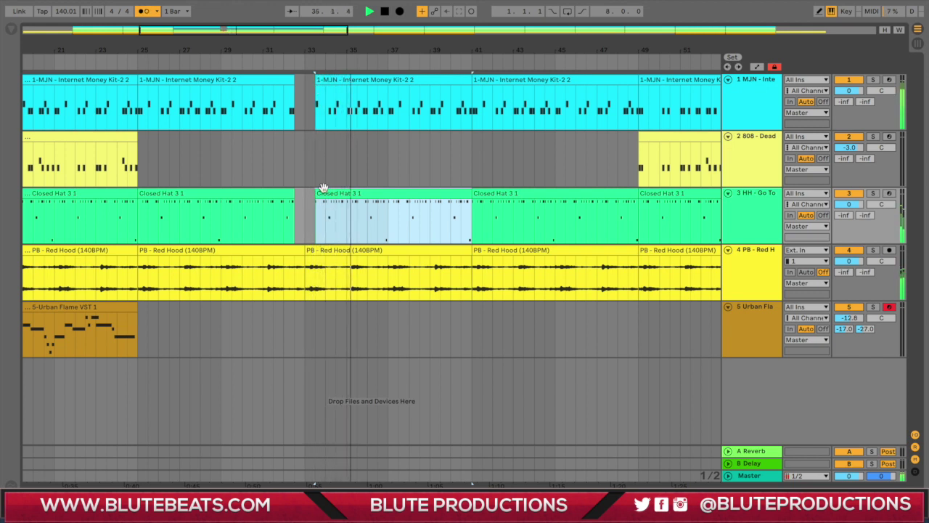
left_click_drag(315, 88, 378, 89)
mouse_move(315, 196)
left_mouse_down()
mouse_move(379, 194)
mouse_move(305, 194)
left_mouse_up()
Step: Play the arrangement from around bar 32 and turn off the metronome
left_click(285, 64)
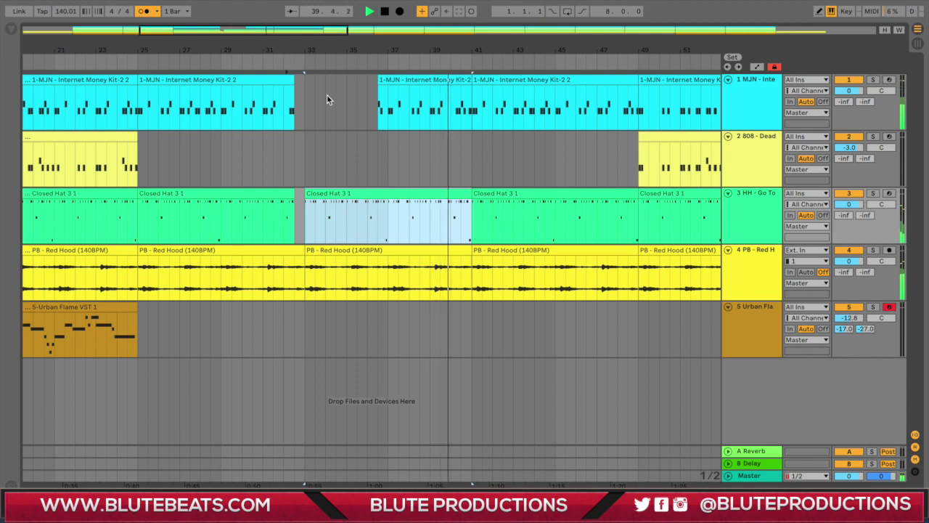
left_click_drag(583, 51, 583, 21)
left_click(147, 11)
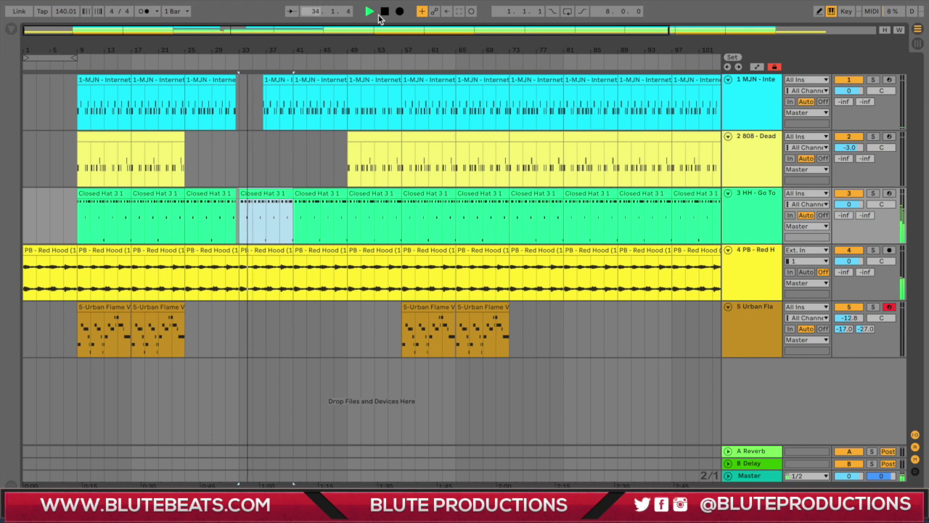
left_click_drag(303, 30, 303, 22)
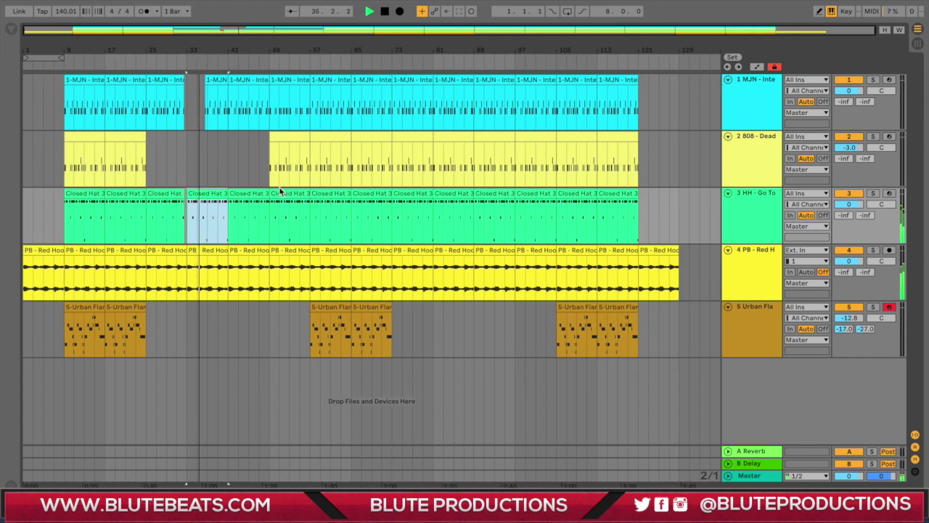
Step: Insert an audio track below PB - Red Hood, copy the loop clip at bar 41 onto it, and switch to Session View
right_click(747, 279)
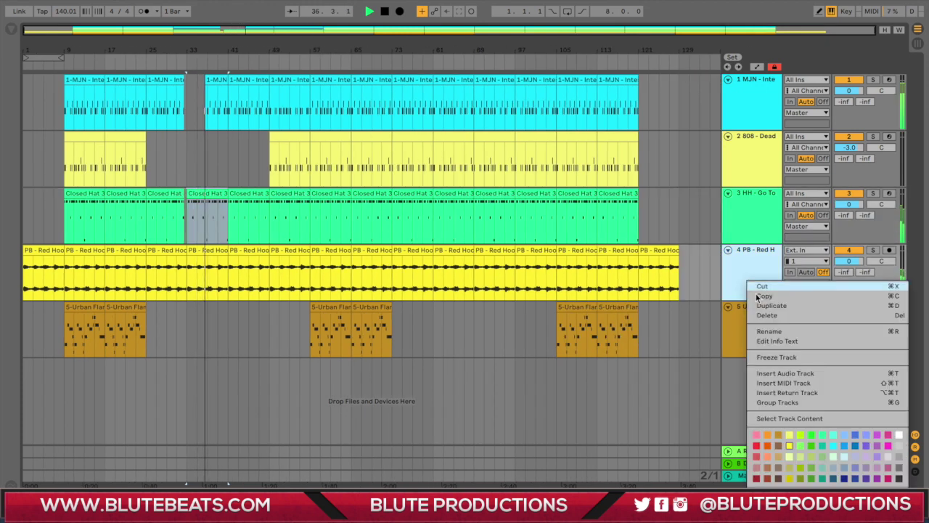
left_click(775, 374)
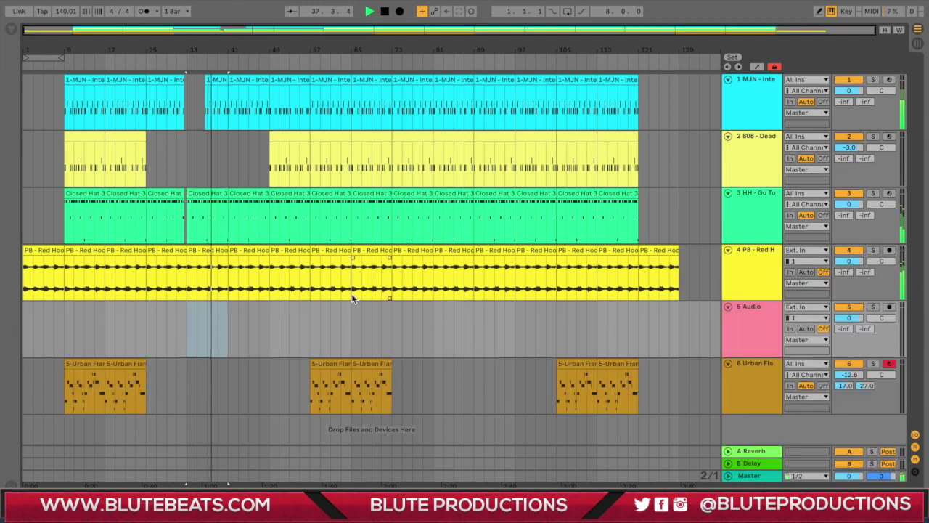
left_click_drag(245, 252, 247, 319)
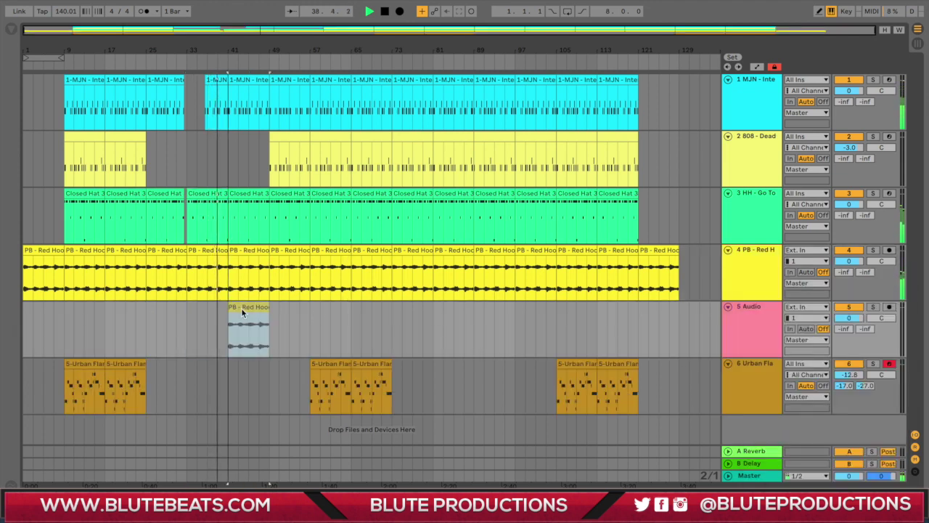
key("Tab")
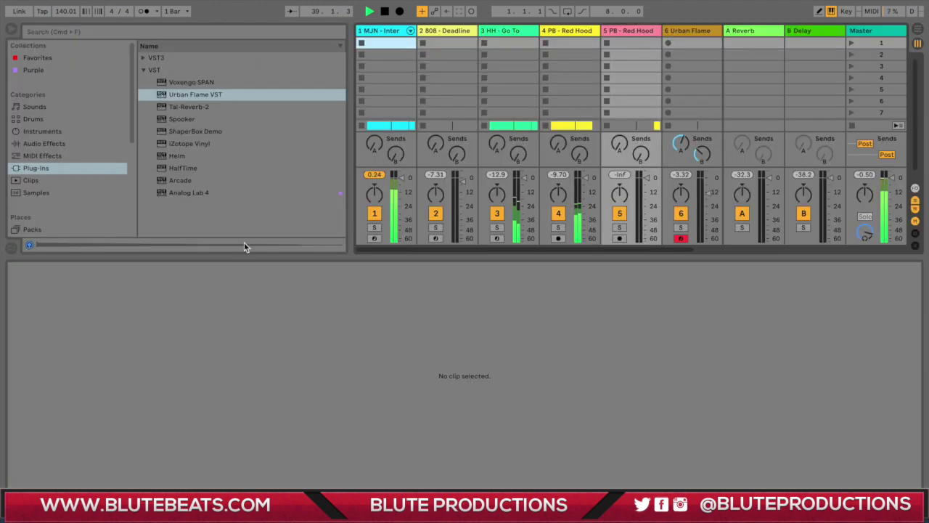
left_click(191, 167)
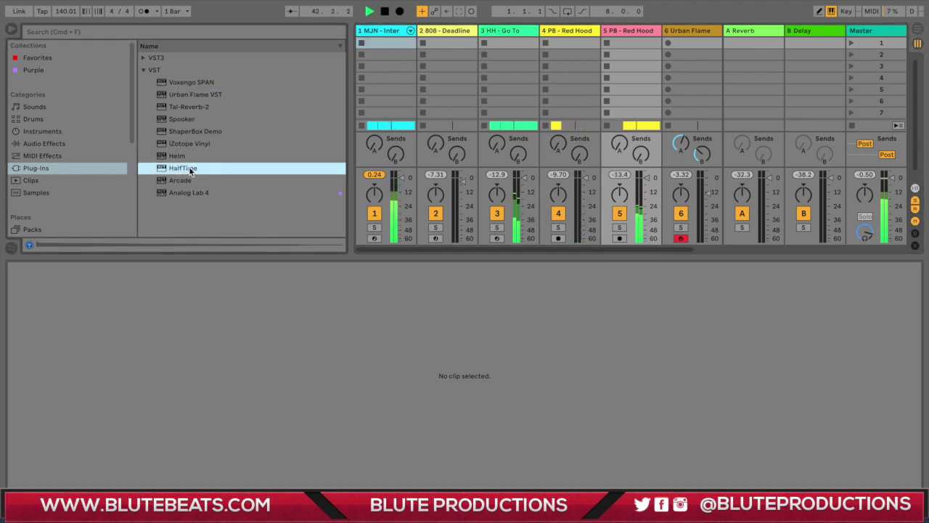
double_click(572, 31)
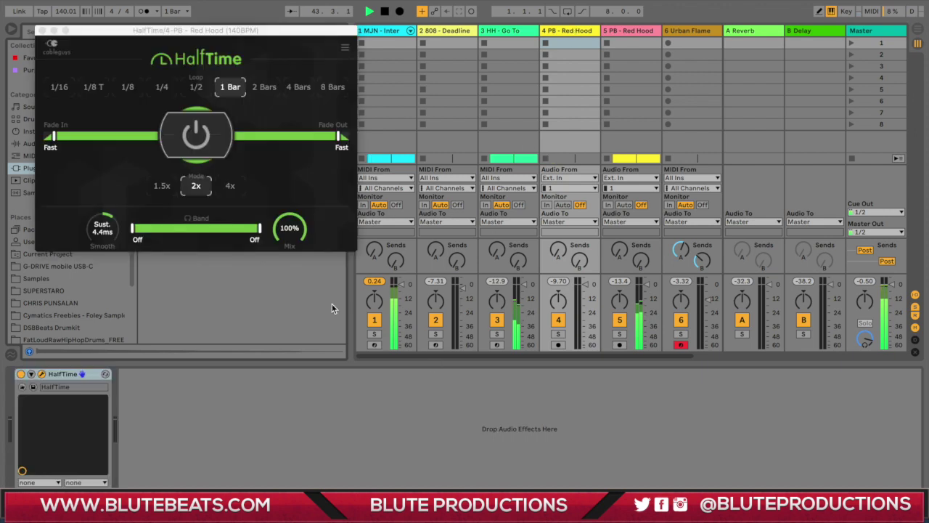
key("Tab")
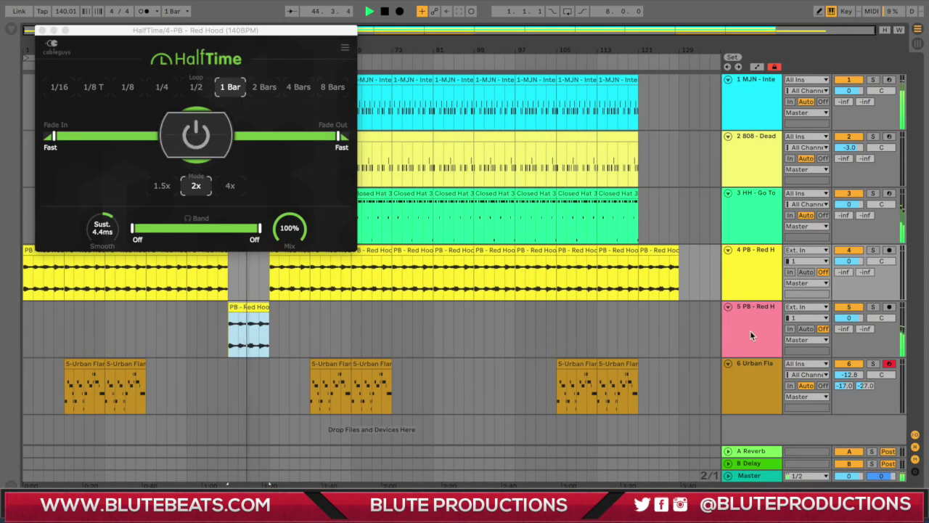
key("Tab")
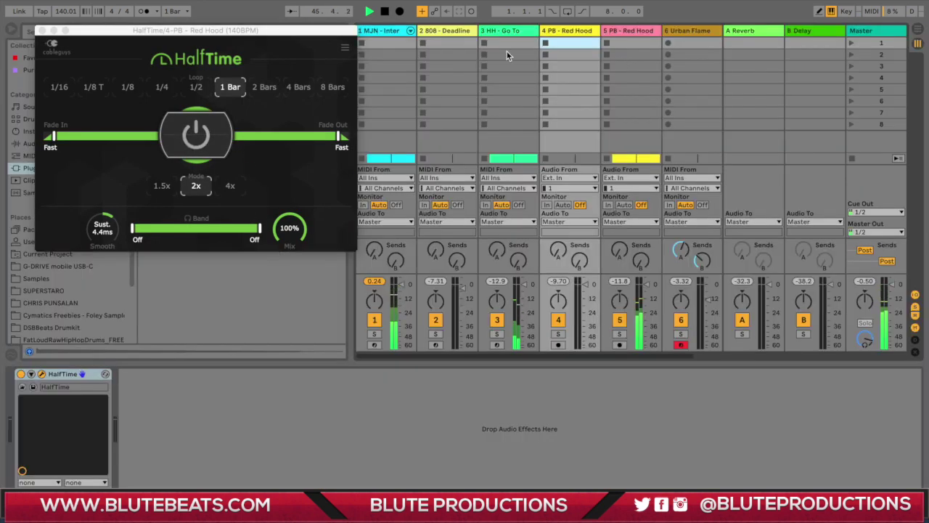
left_click(225, 255)
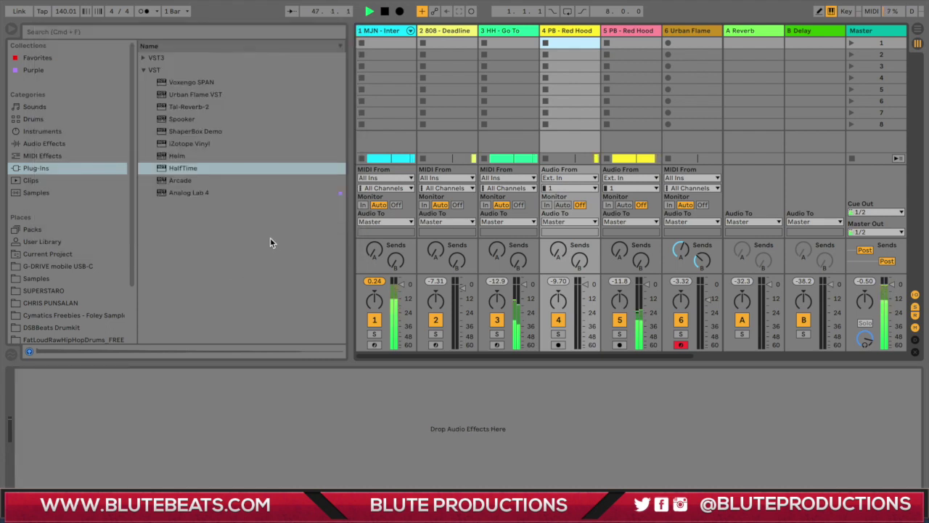
Step: Load the HalfTime plug-in onto the new track 5 PB - Red Hood with its default settings and close its window
key("Tab")
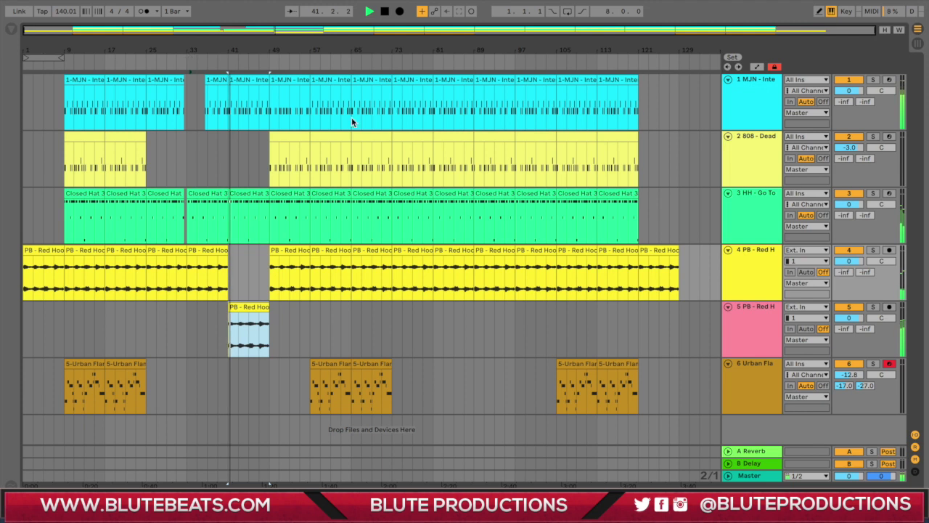
left_click(760, 315)
key("Tab")
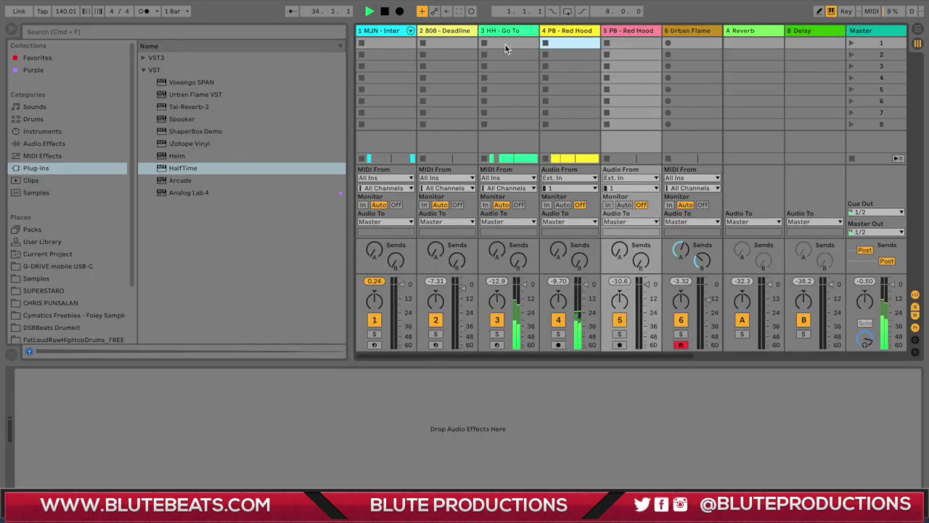
left_click_drag(201, 169, 656, 31)
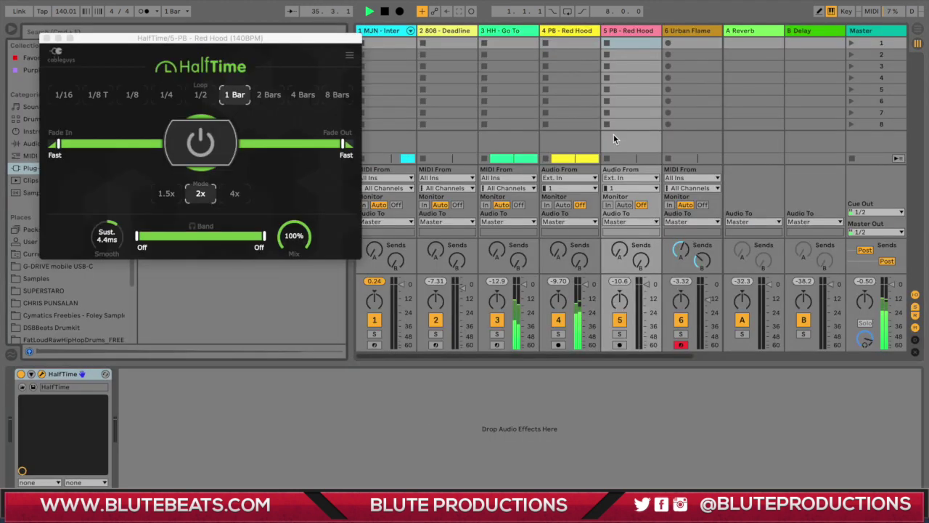
key("Tab")
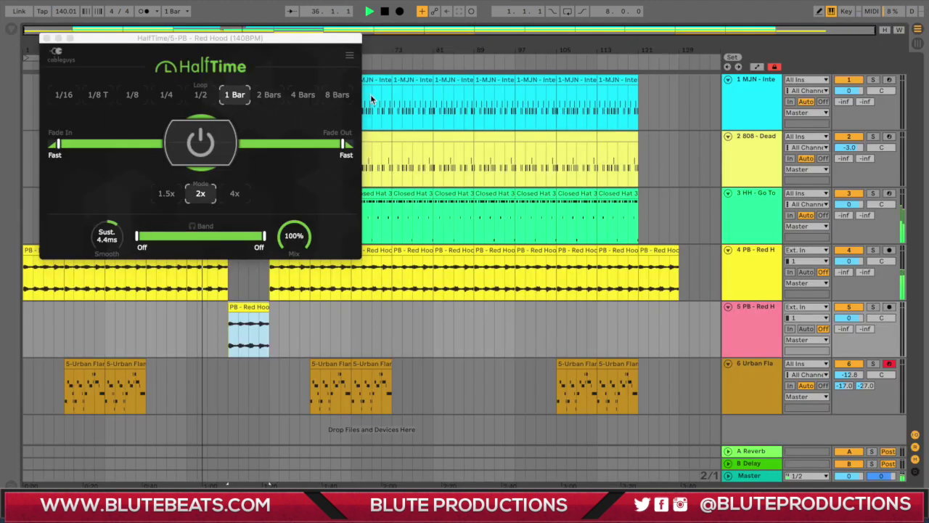
left_click(47, 38)
Step: Open the track 4 PB - Red Hood clip at bar 33 and look through its envelope options
double_click(218, 274)
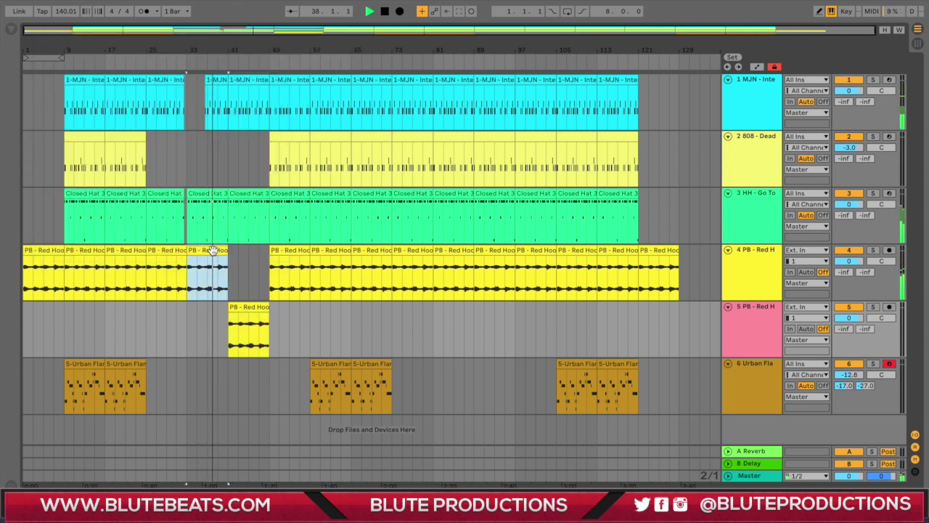
left_click(37, 483)
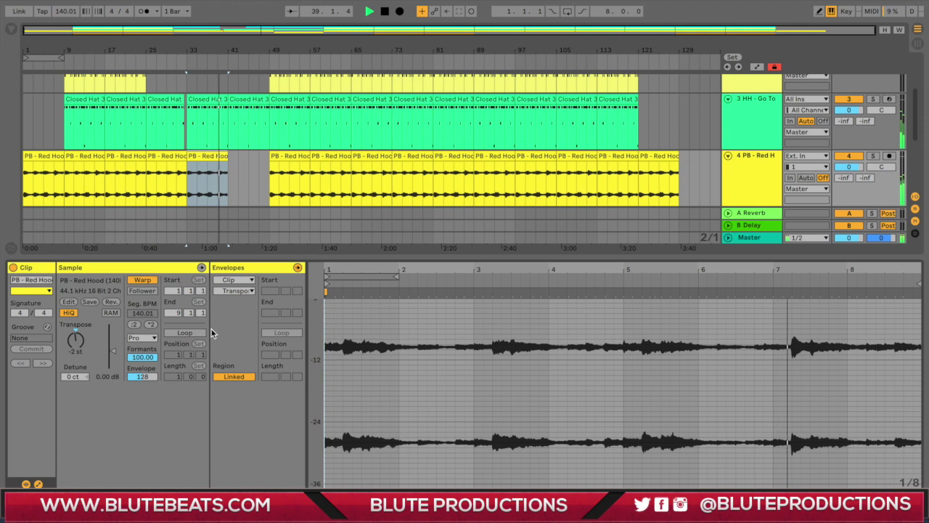
left_click(239, 290)
left_click(244, 294)
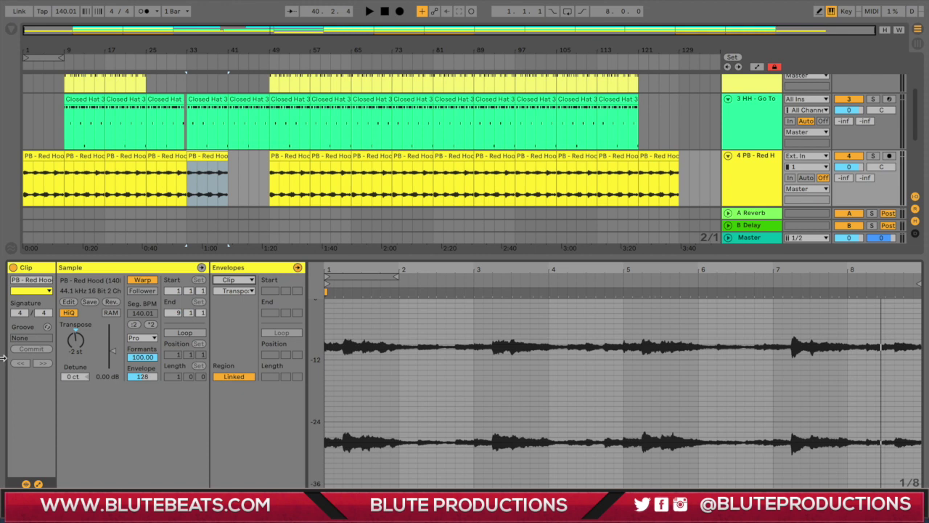
left_click(244, 292)
left_click(244, 291)
left_click(39, 484)
left_click(208, 158)
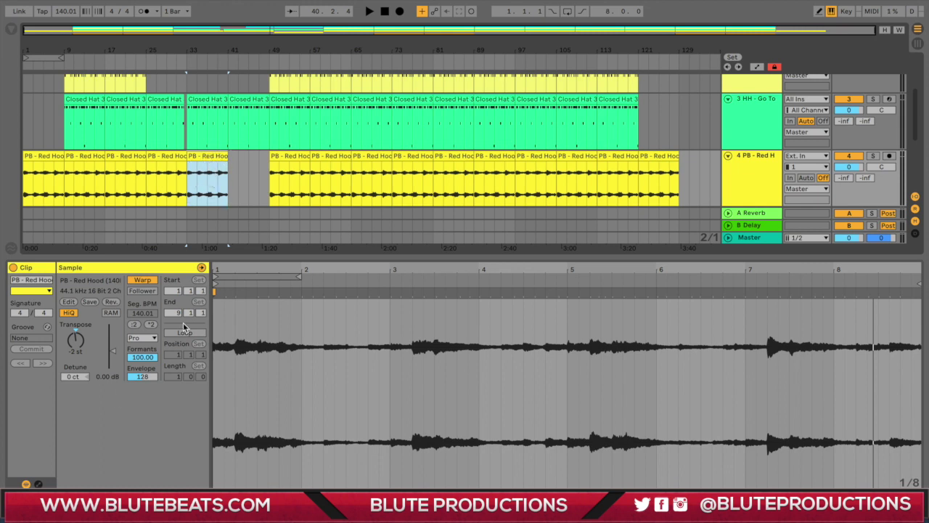
Step: Show the bar 33 clip's envelopes and choose the Clip category with the Transposition envelope
left_click(38, 483)
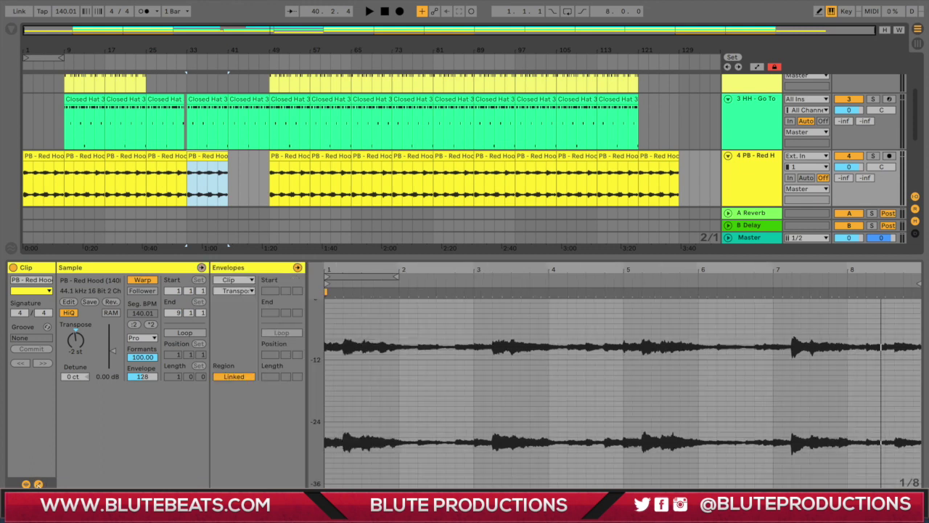
left_click(233, 280)
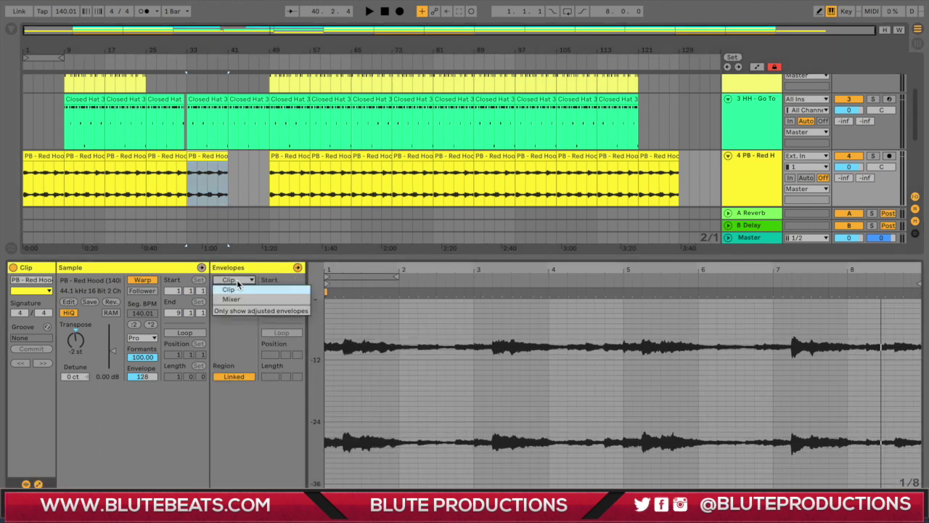
left_click(230, 290)
left_click(234, 290)
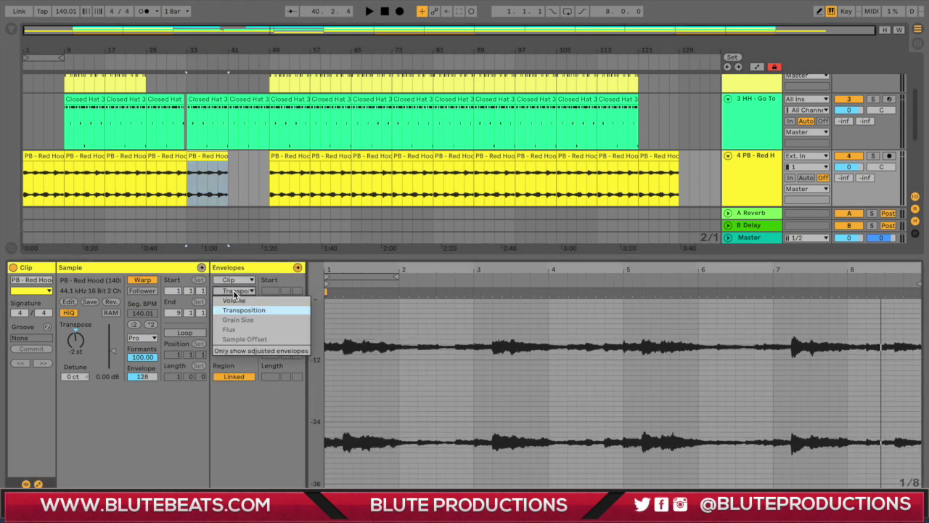
left_click(232, 313)
Step: Ramp the clip's transposition envelope steeply down from 0 st at about the middle of bar 8 to the clip's end
scroll(875, 426, "down", 3)
scroll(874, 426, "up", 9)
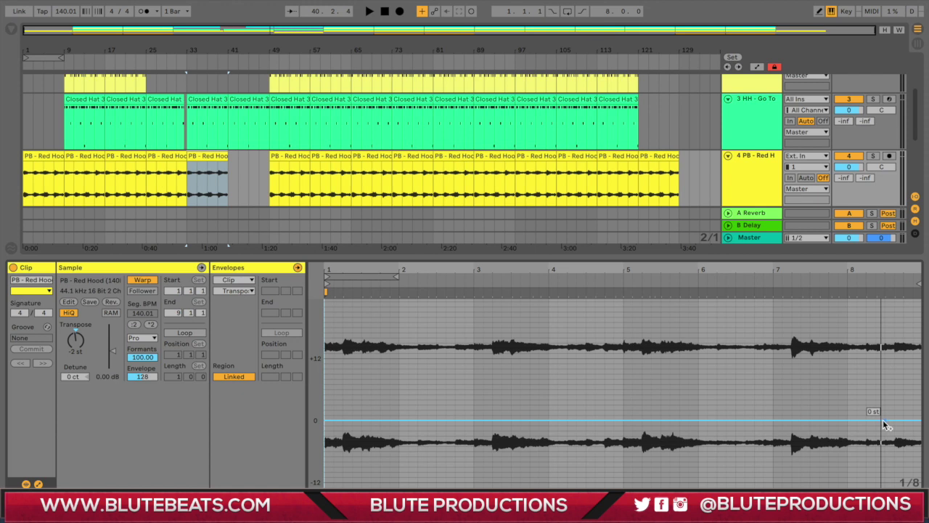
left_click(885, 421)
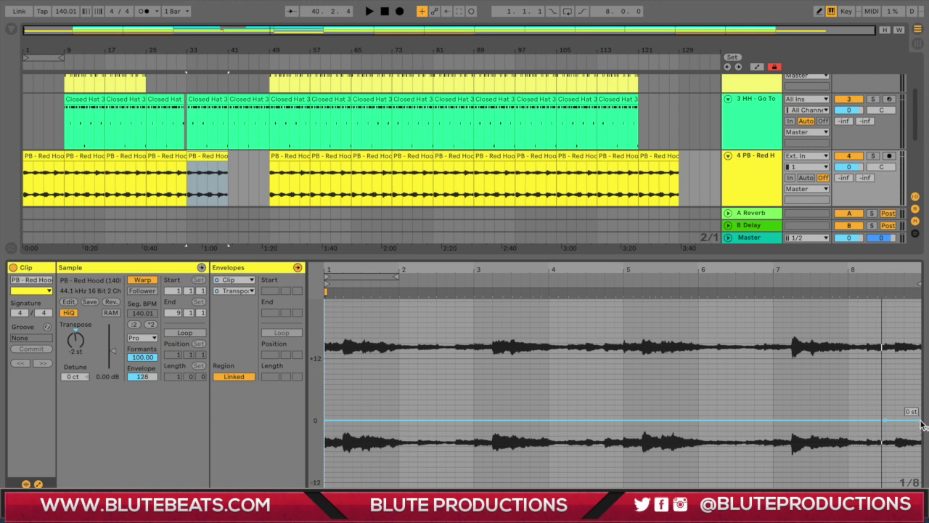
left_click_drag(922, 425, 919, 482)
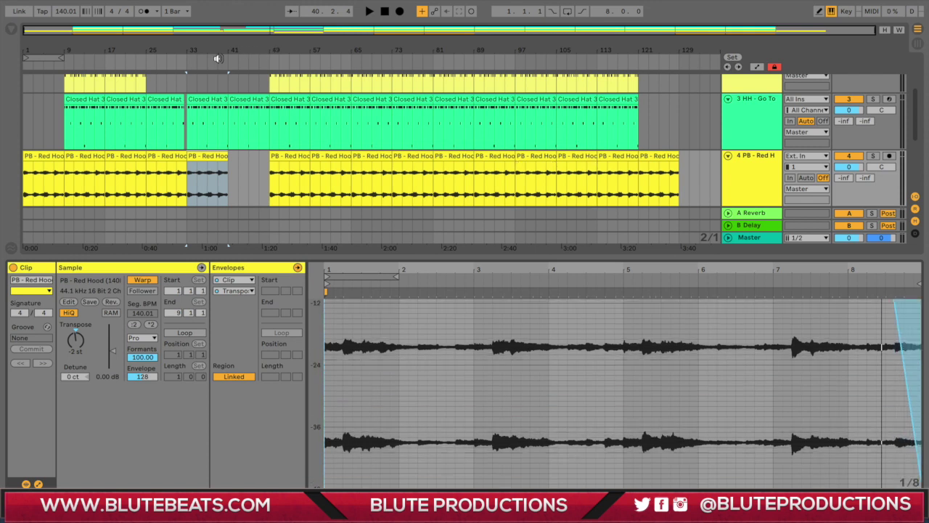
Step: Play the arrangement from around bar 39 to hear the pitch drop, stop playback, and return to the arrangement with the clip details hidden
left_click(218, 58)
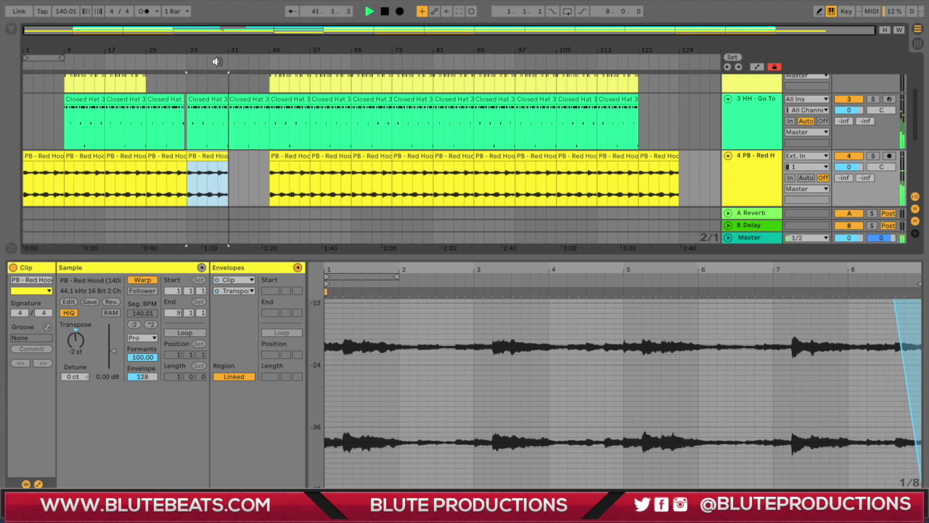
key("Tab")
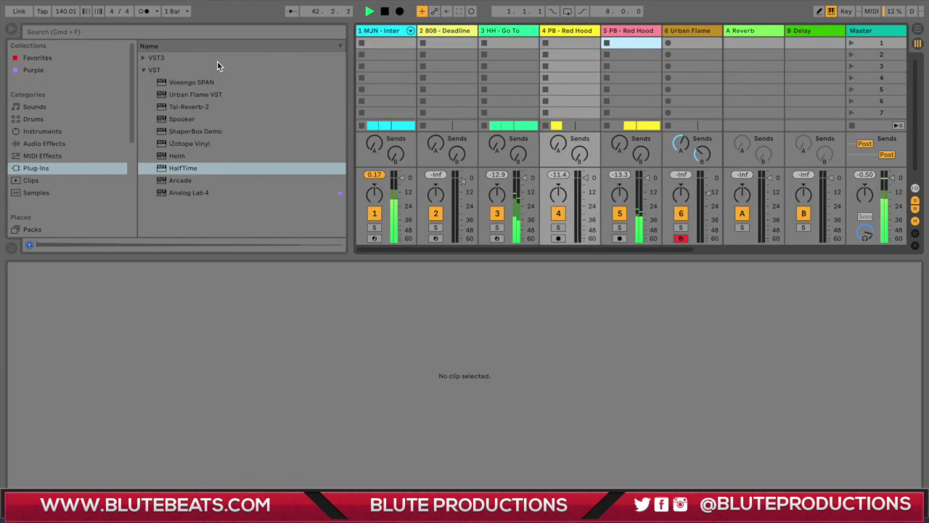
key("space")
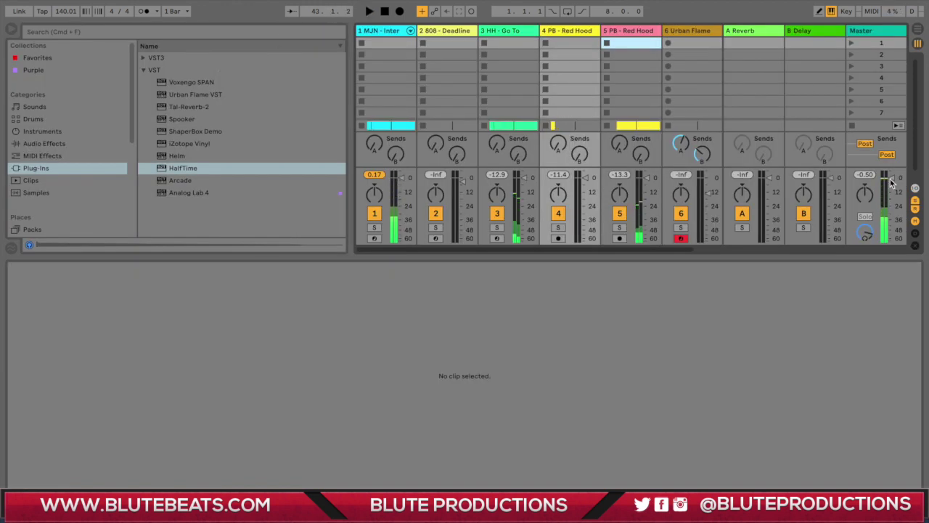
left_click(919, 513)
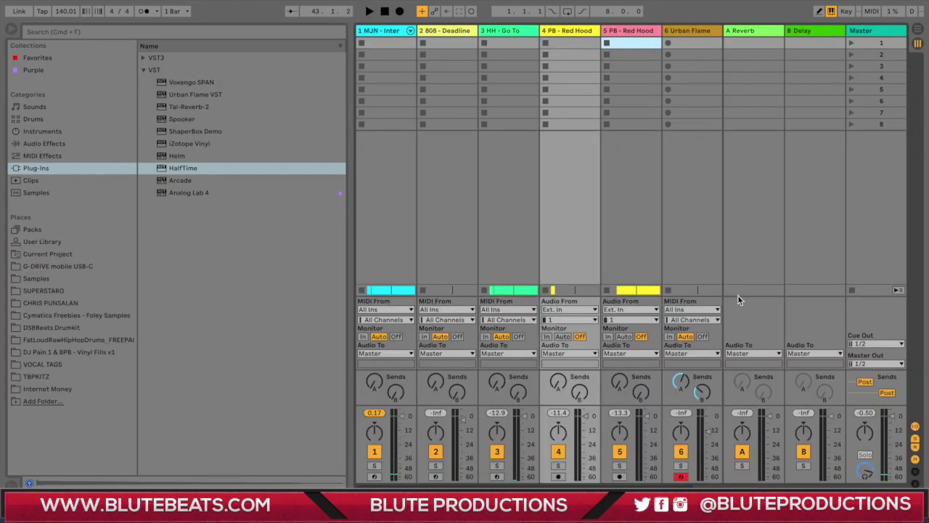
key("Tab")
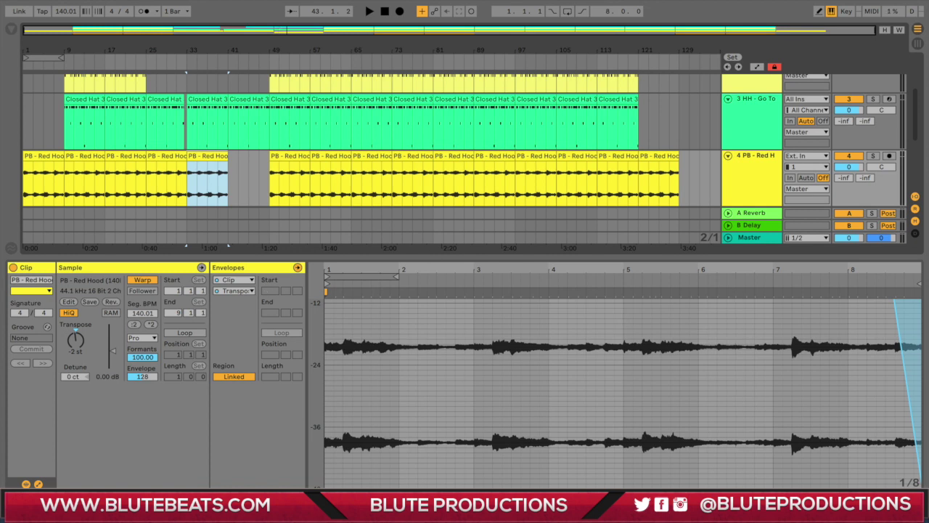
left_click(918, 512)
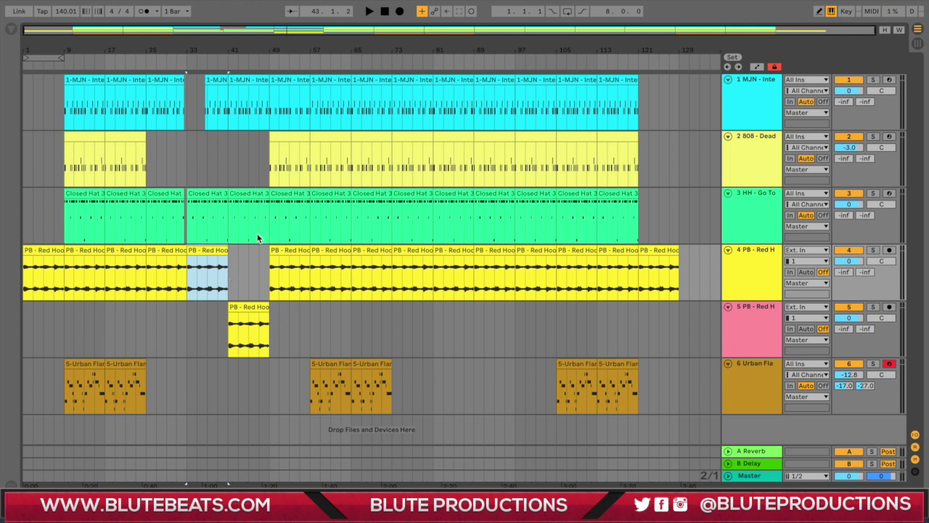
Step: Return the loop clip at bar 41 to track 4 and move the PB - Red Hood clip at bar 49 onto the HalfTime track
left_click_drag(250, 305, 254, 263)
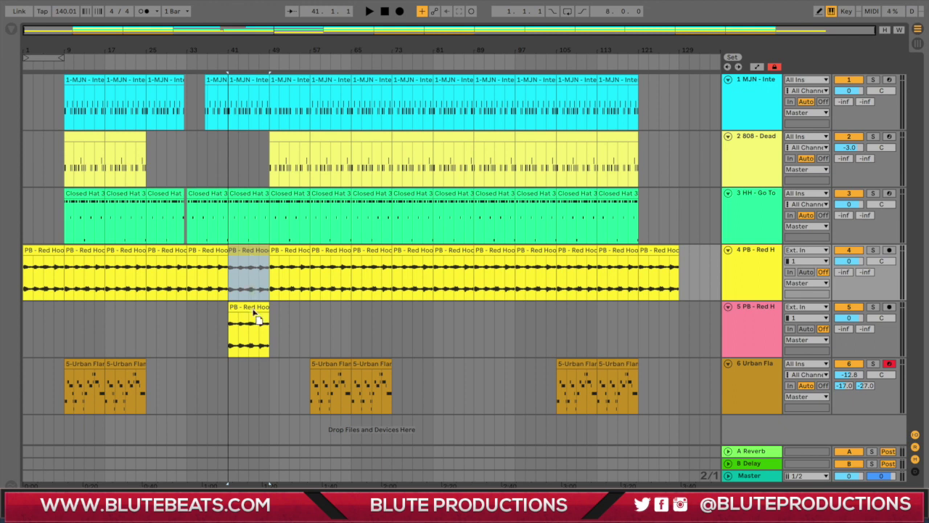
left_click_drag(253, 312, 248, 304)
left_click_drag(207, 249, 206, 283)
left_click_drag(290, 252, 293, 313)
Step: Play the arrangement repeatedly from points between about bars 46 and 54 to check the transitions around the HalfTime section
left_click(256, 67)
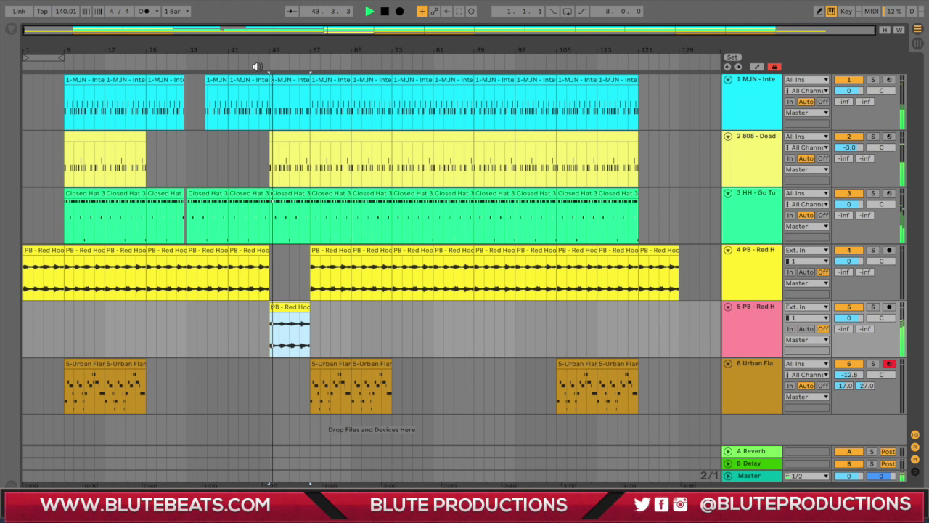
left_click(264, 62)
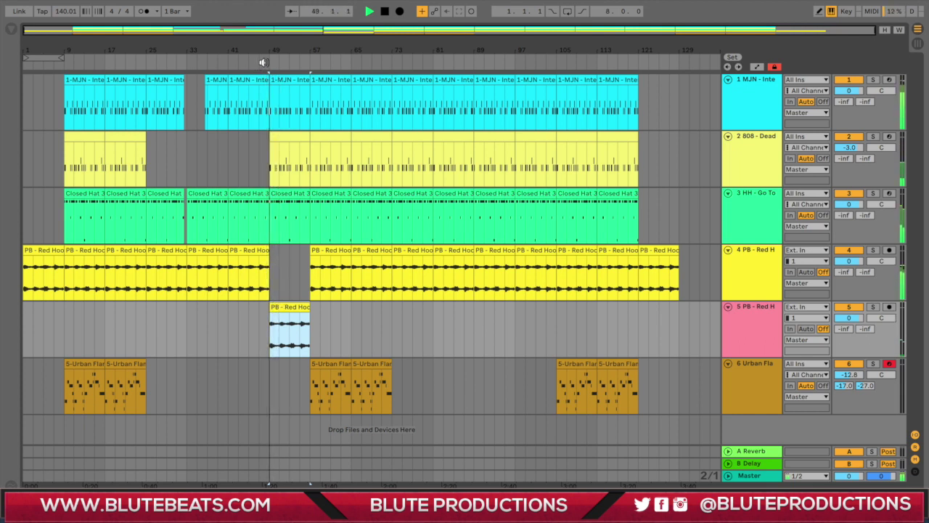
key("space")
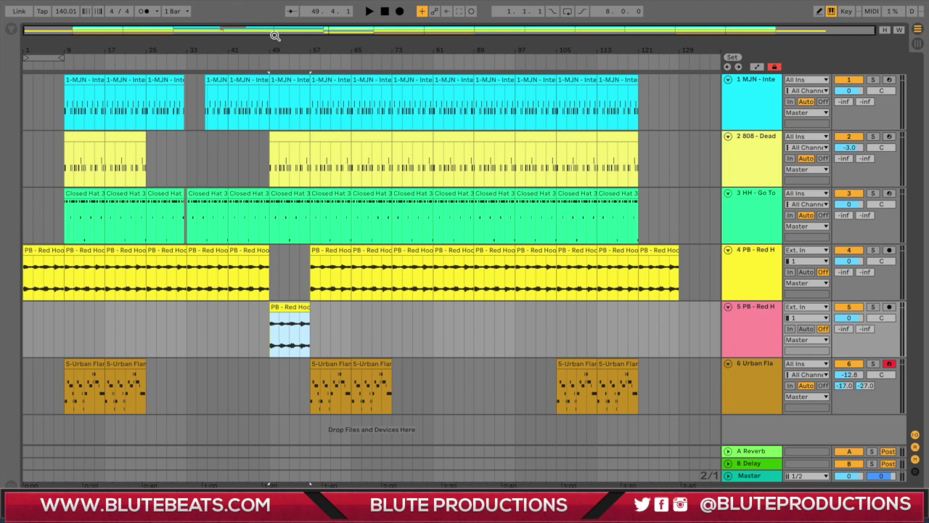
left_click(298, 67)
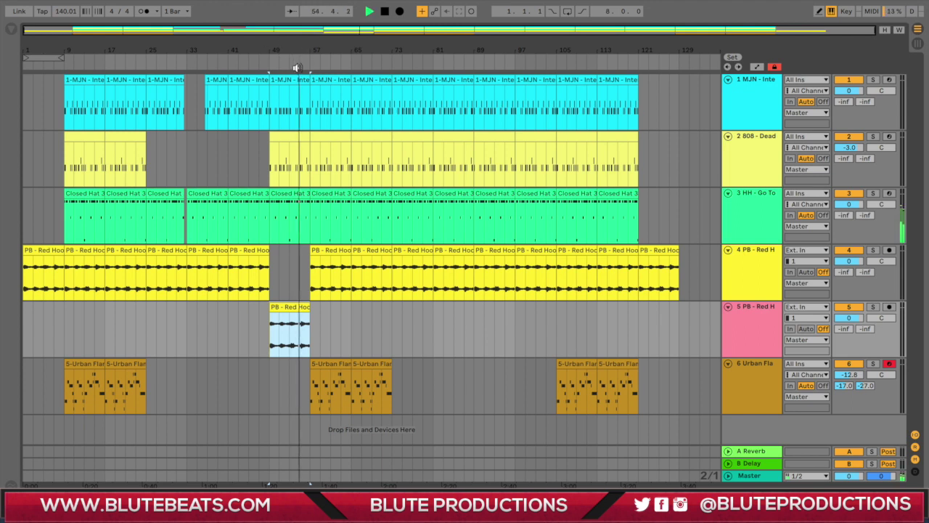
left_click(275, 59)
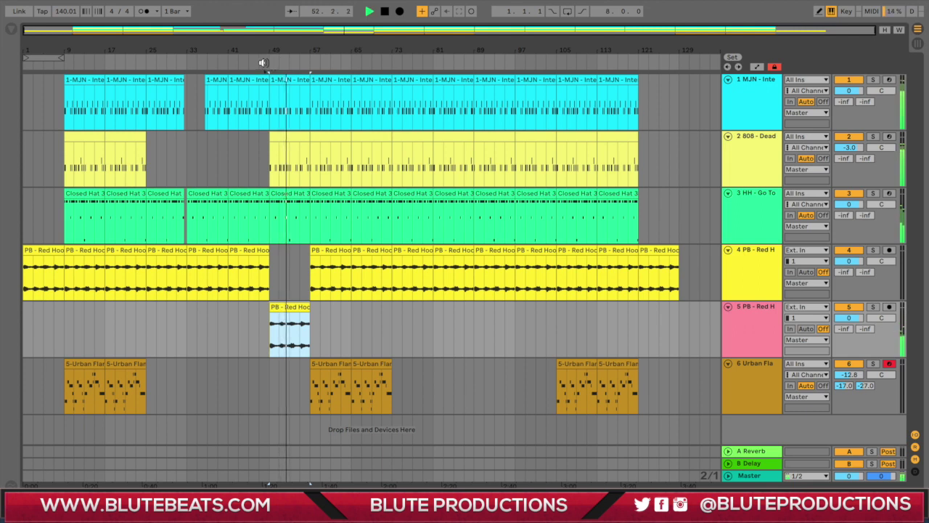
left_click(263, 62)
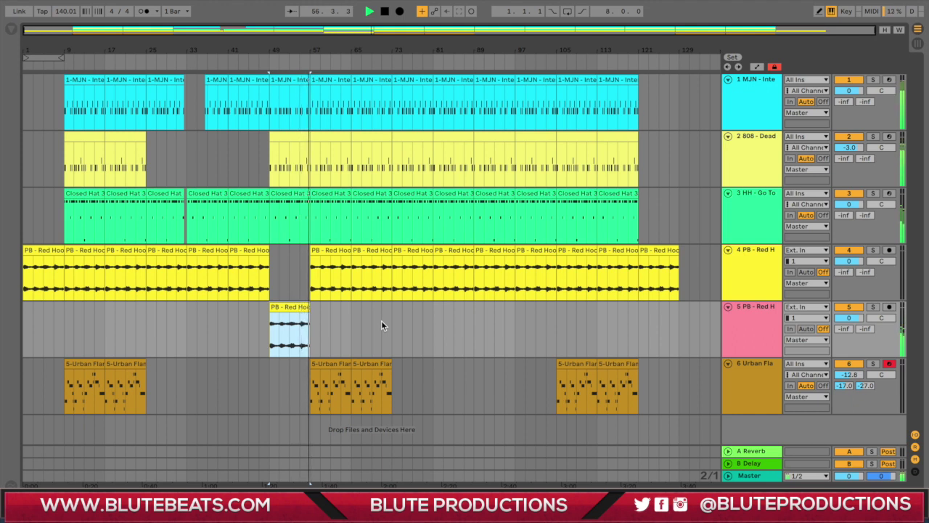
Step: Trim the last quarter bar off the hi-hat clip and the HalfTime track's PB - Red Hood clip that end at bar 57
left_click_drag(361, 31, 372, 156)
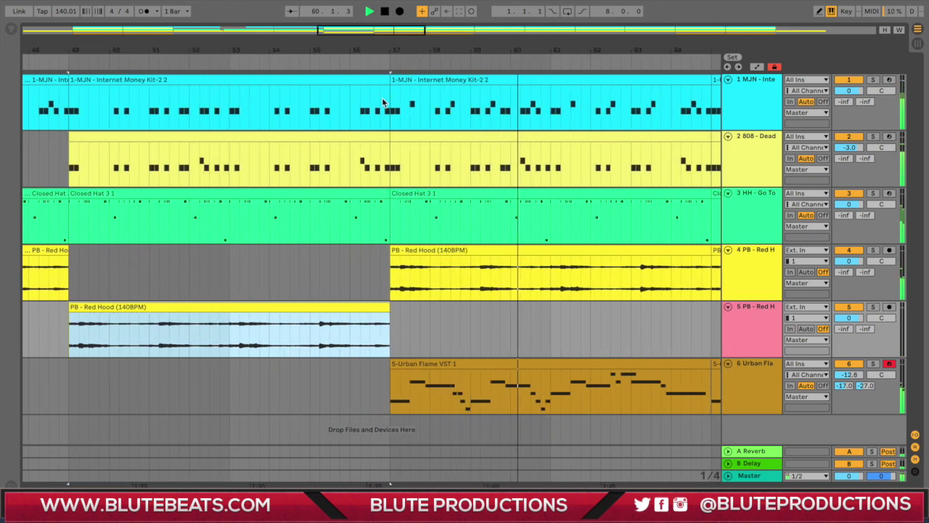
left_click_drag(386, 193, 380, 194)
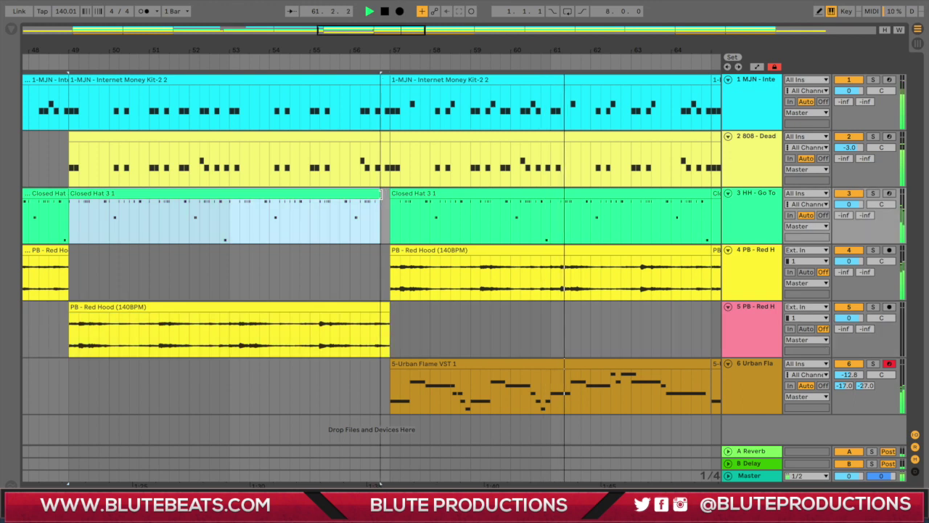
left_click_drag(387, 308, 383, 308)
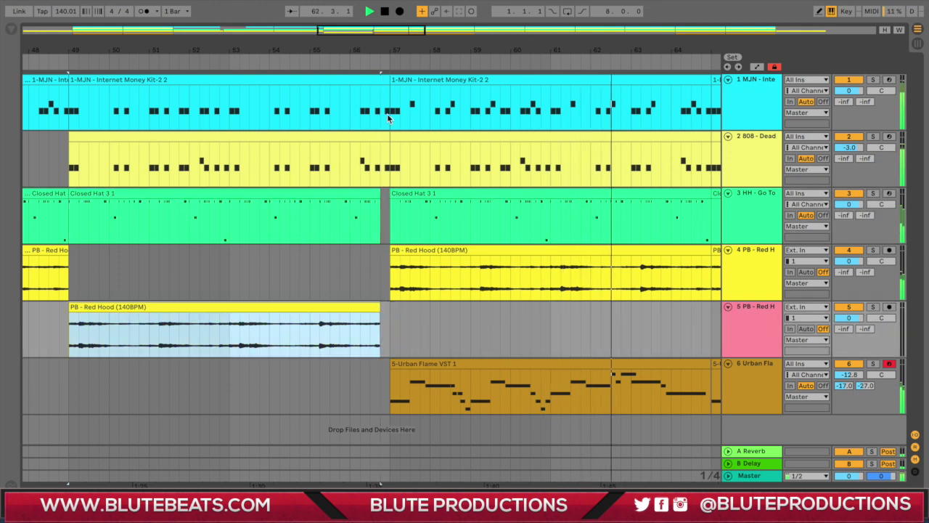
Step: Play the arrangement repeatedly from around bar 56 to check the trimmed transition into bar 57
left_click(362, 61)
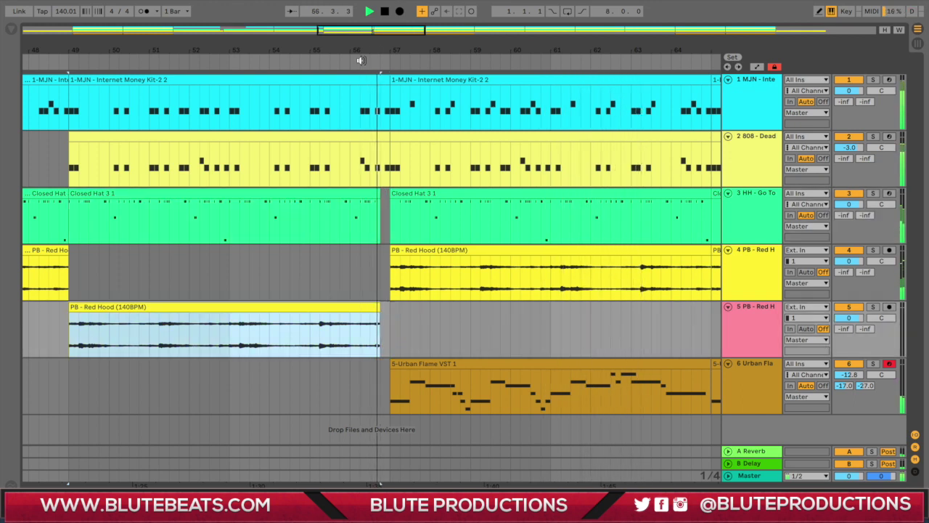
left_click(344, 63)
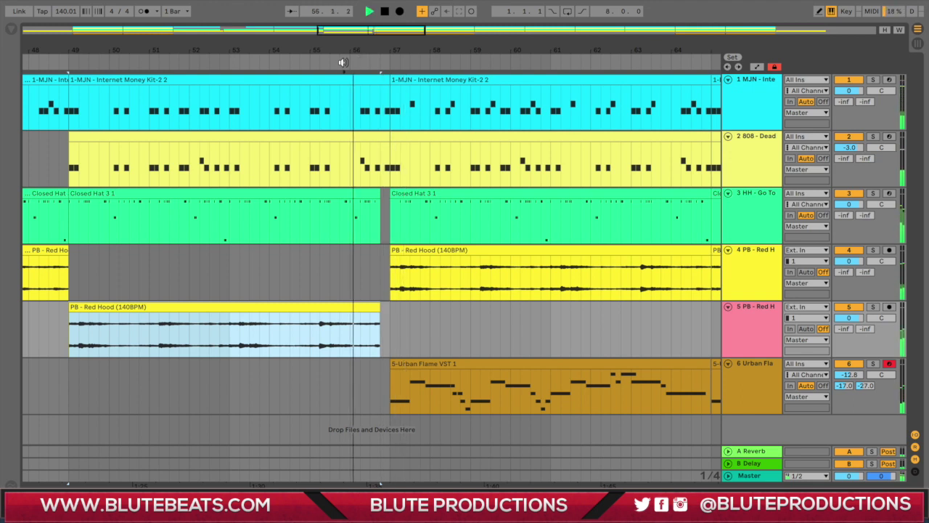
left_click(343, 63)
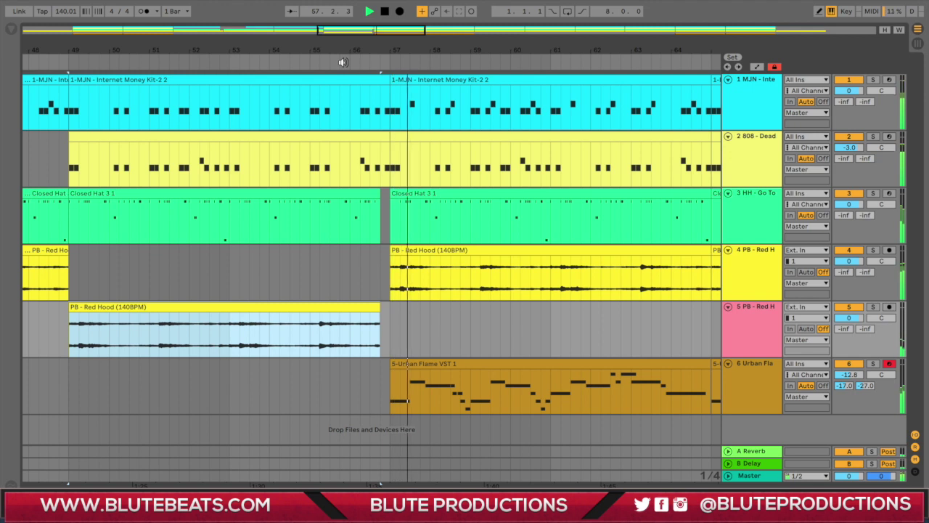
Step: Delete the clips on all tracks between bars 73 and 121
left_click_drag(378, 31, 433, 28)
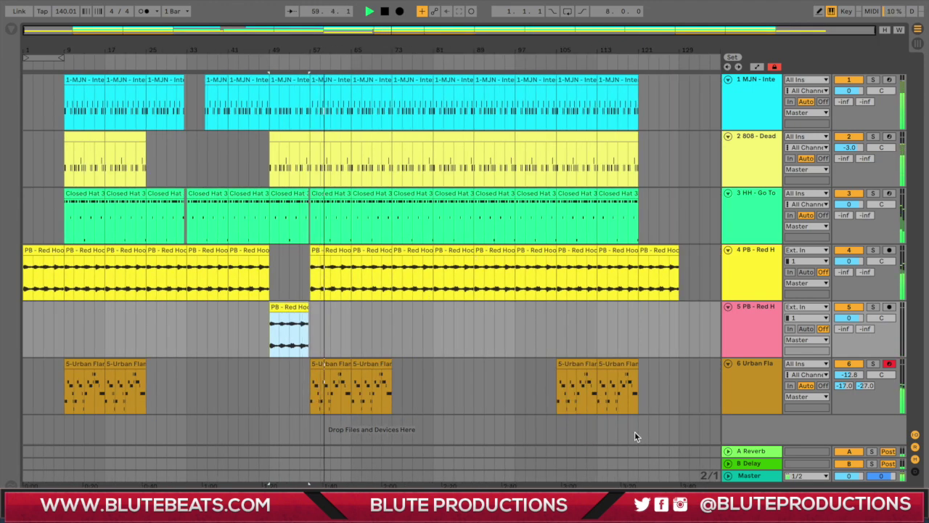
left_click_drag(638, 440, 393, 79)
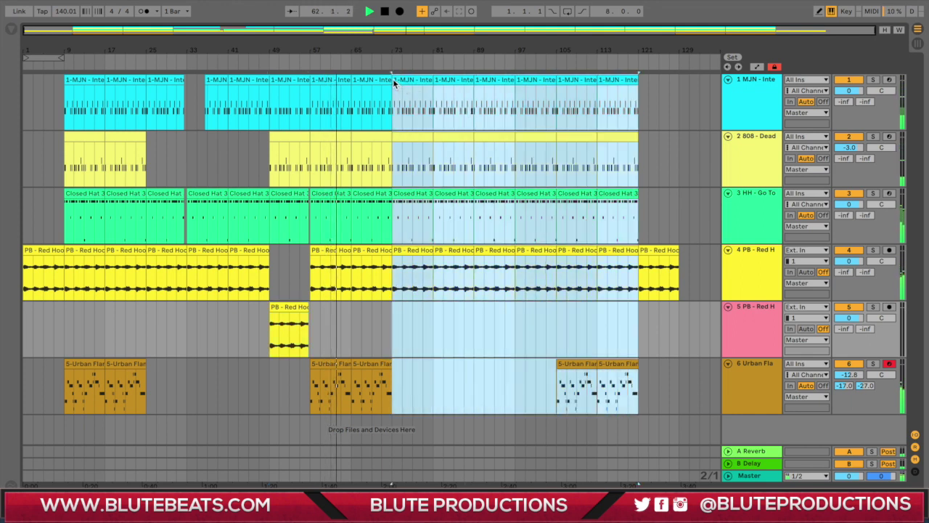
key("Delete")
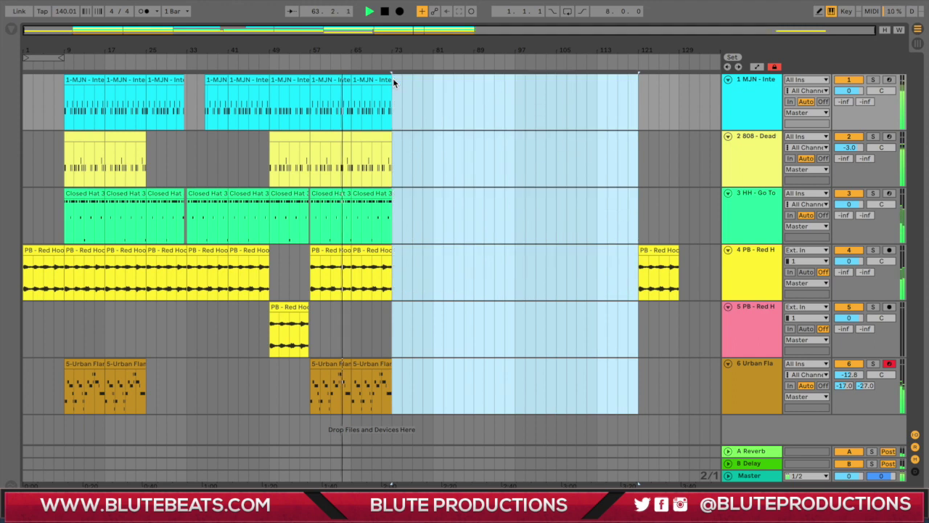
Step: Try a copy of bars 25 to 57 of all tracks at bar 73, and undo the paste
left_click(303, 419)
left_click_drag(304, 419, 148, 92)
key("ctrl+c")
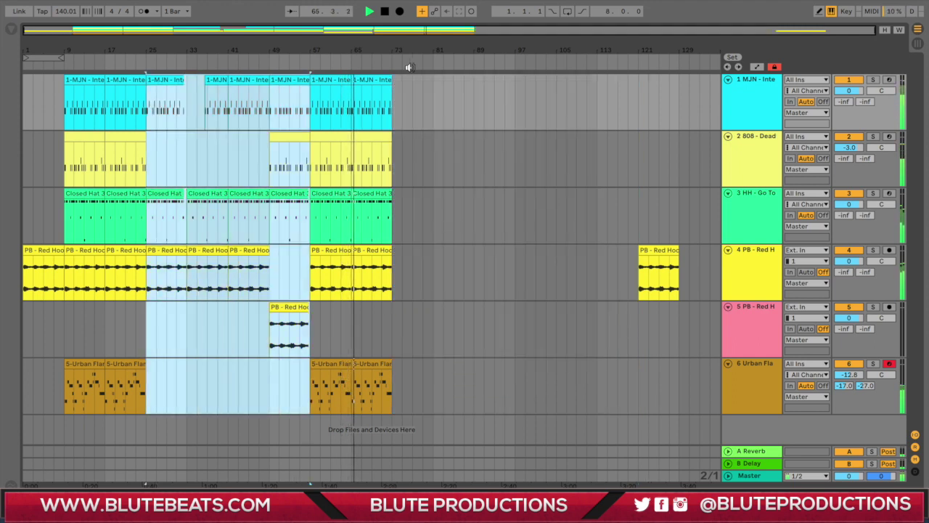
left_click(395, 78)
key("ctrl+v")
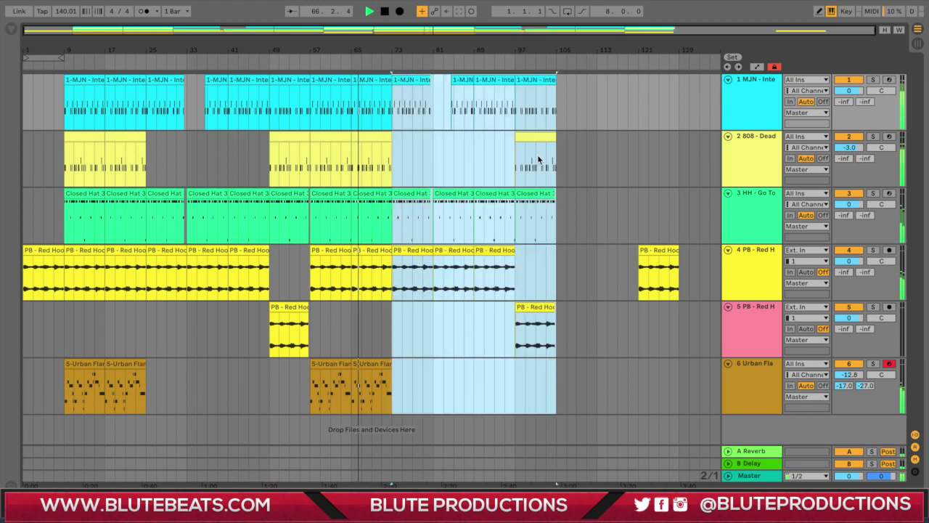
left_click(596, 204)
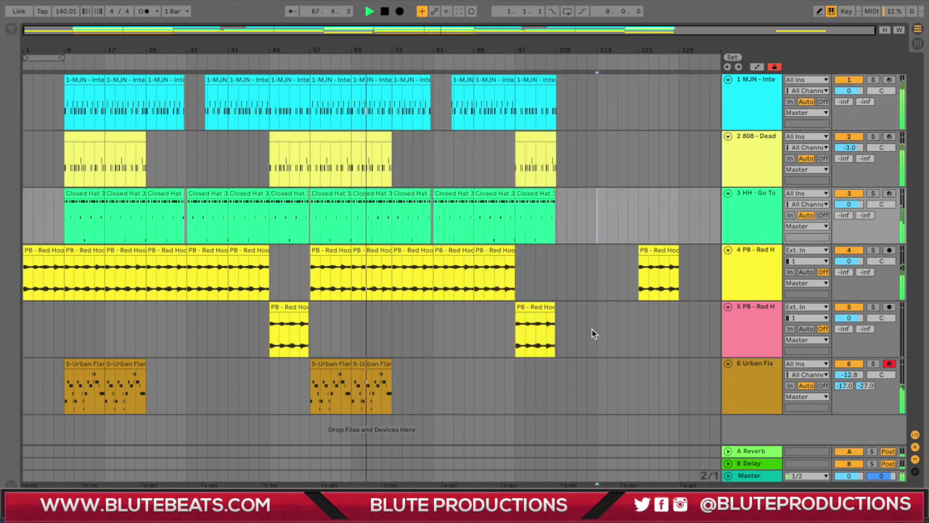
left_click(581, 263)
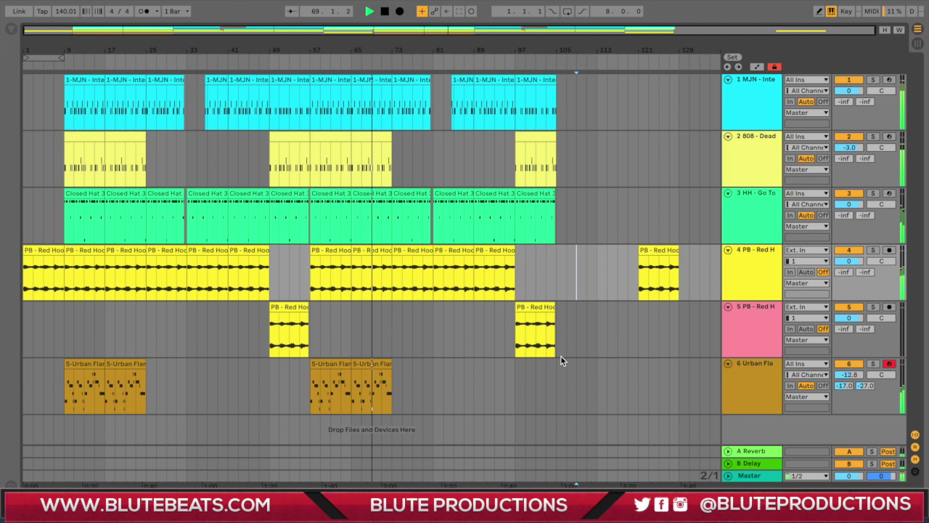
key("ctrl+z")
Step: Copy bars 33 to 73 of all tracks to bar 73, and move the last PB - Red Hood clip to bar 113
left_click_drag(391, 408, 191, 89)
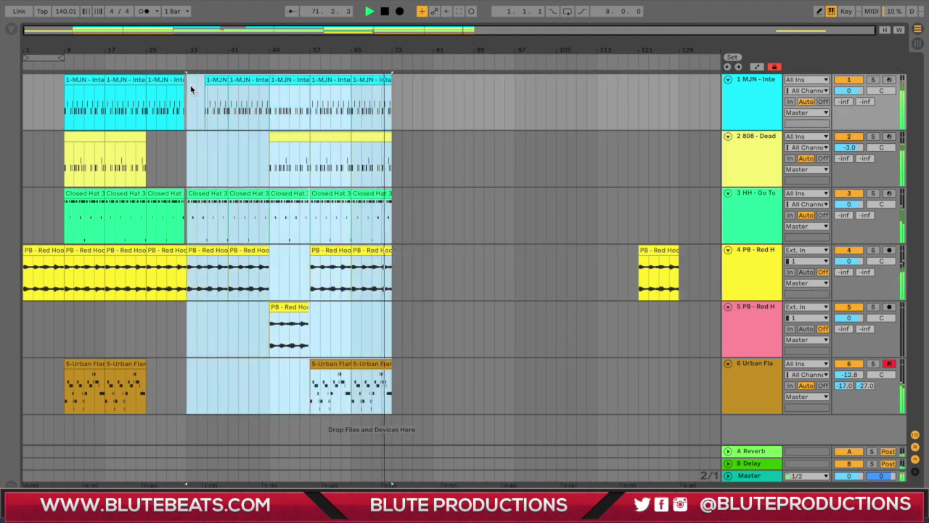
left_click(395, 94)
key("ctrl+v")
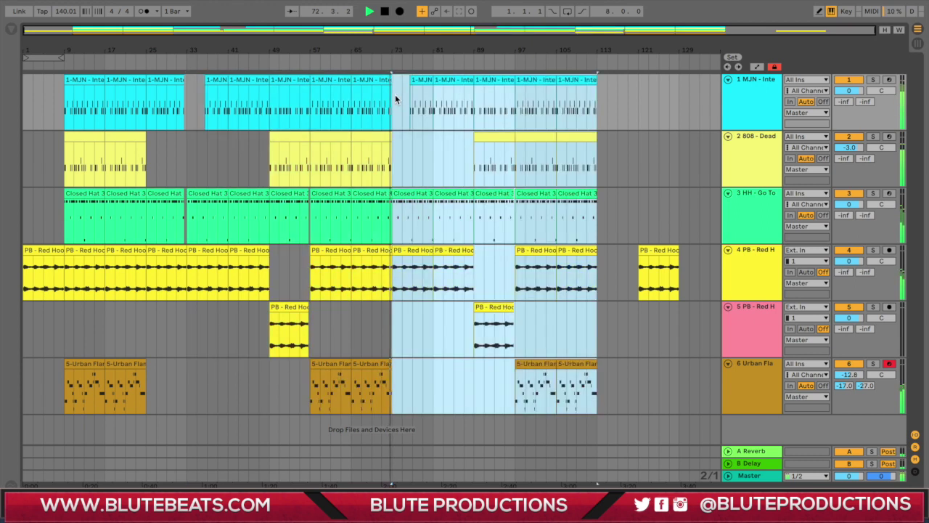
left_click(608, 181)
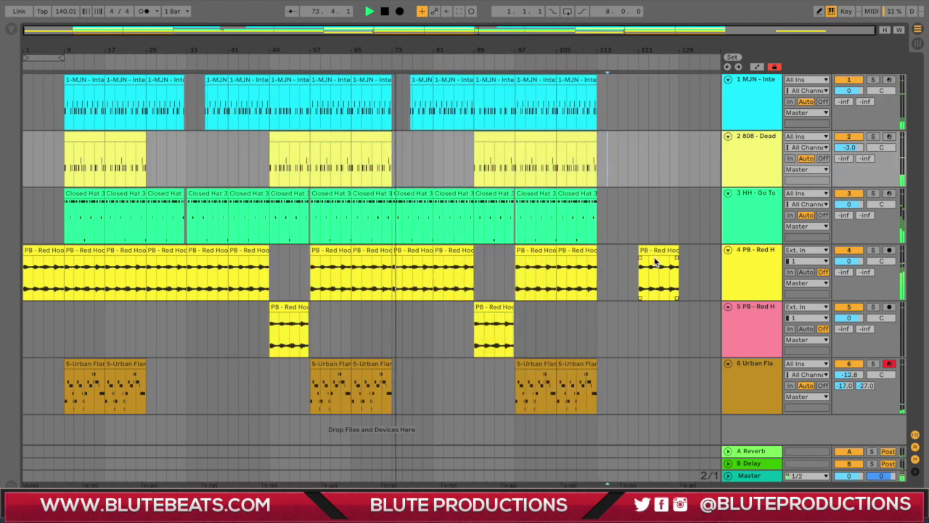
left_click_drag(660, 249, 623, 249)
left_click(622, 212)
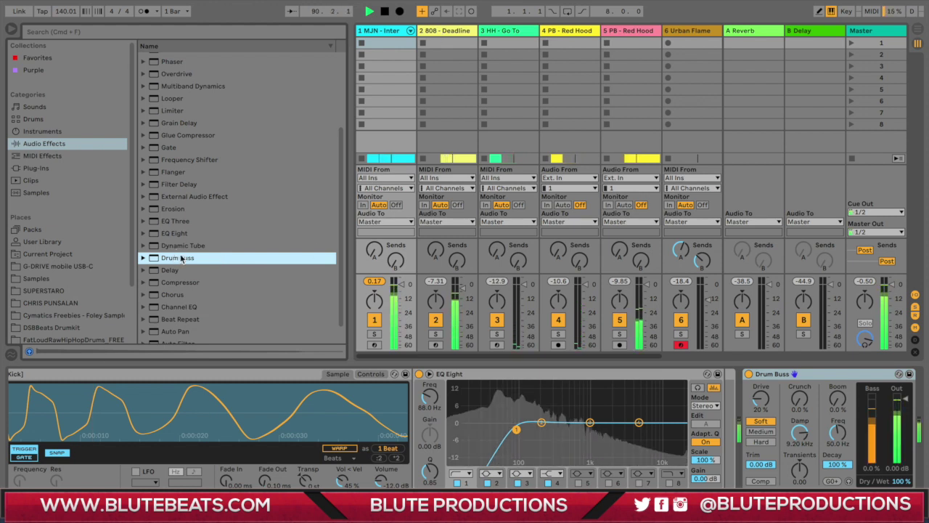
Step: Add Drum Buss to the 808 - Deadline track with Boom at 25%, the compressor on and the output at -2.55 dB
left_click(445, 32)
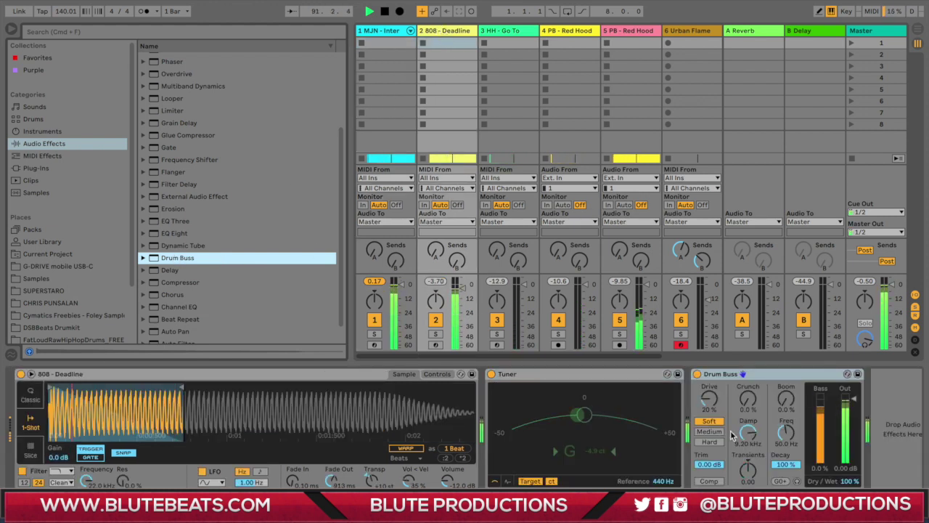
left_click_drag(786, 398, 786, 364)
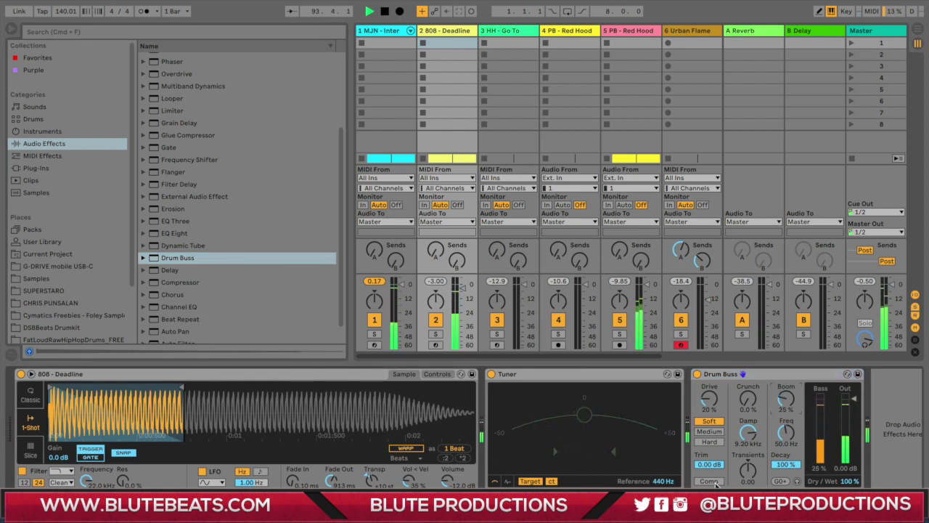
left_click_drag(855, 398, 855, 401)
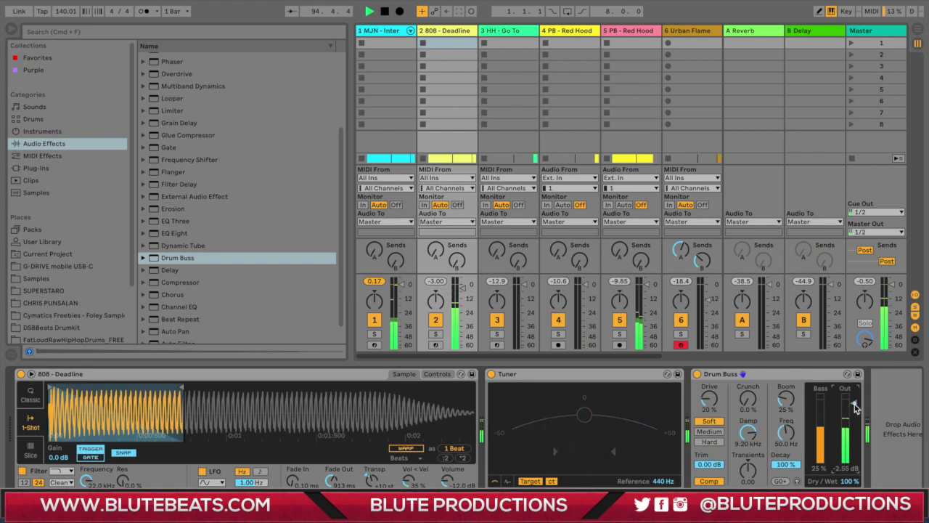
Step: Turn on the compressor in the Drum Buss on the MJN - Internet Money Kit track
key("Tab")
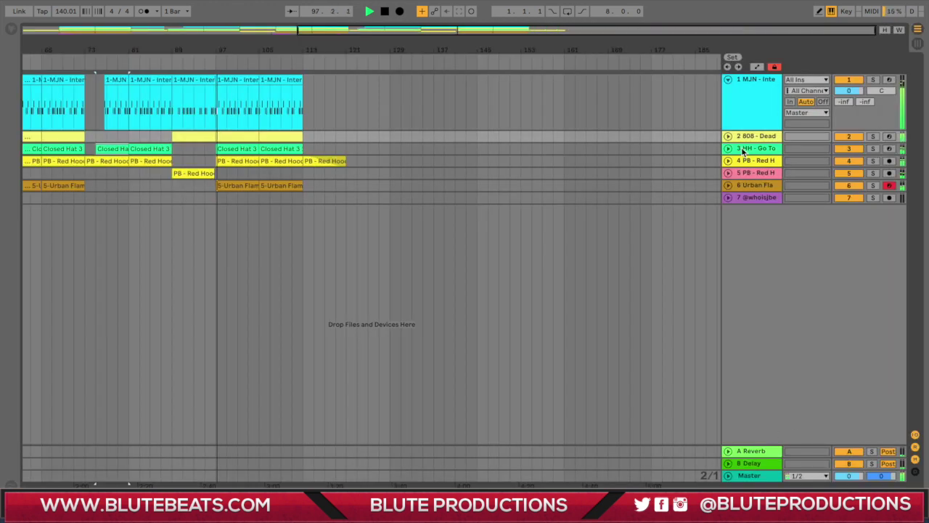
key("Tab")
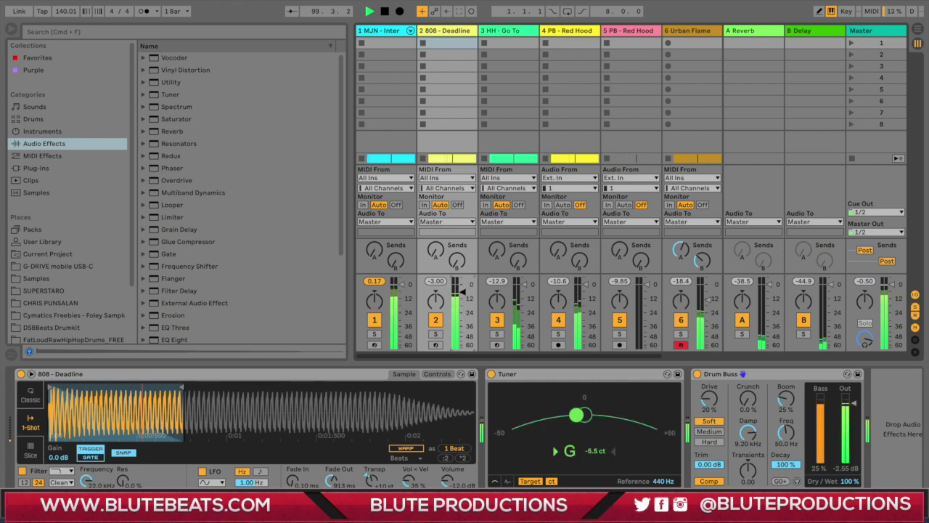
left_click_drag(529, 357, 610, 358)
key("Tab")
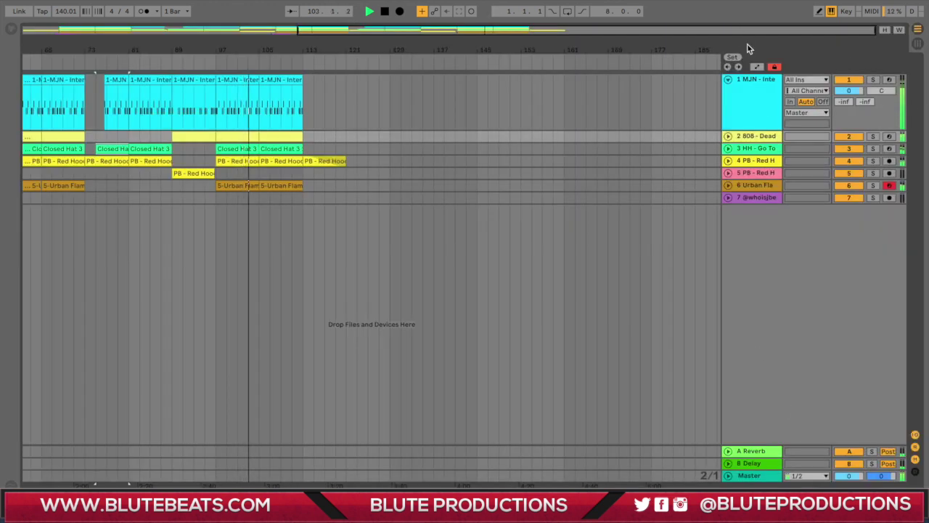
double_click(751, 92)
left_click(761, 481)
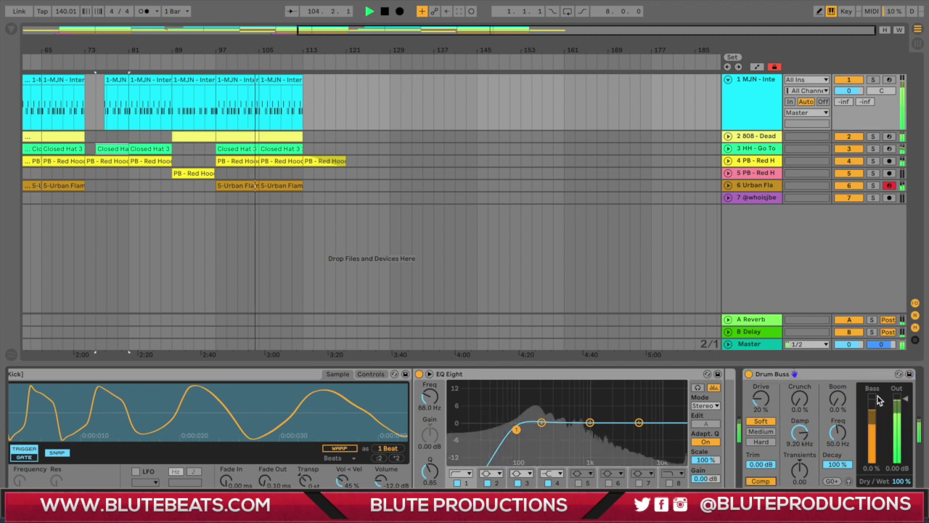
Step: Show the Master track's Glue Compressor and Limiter, and return to the arrangement
key("Tab")
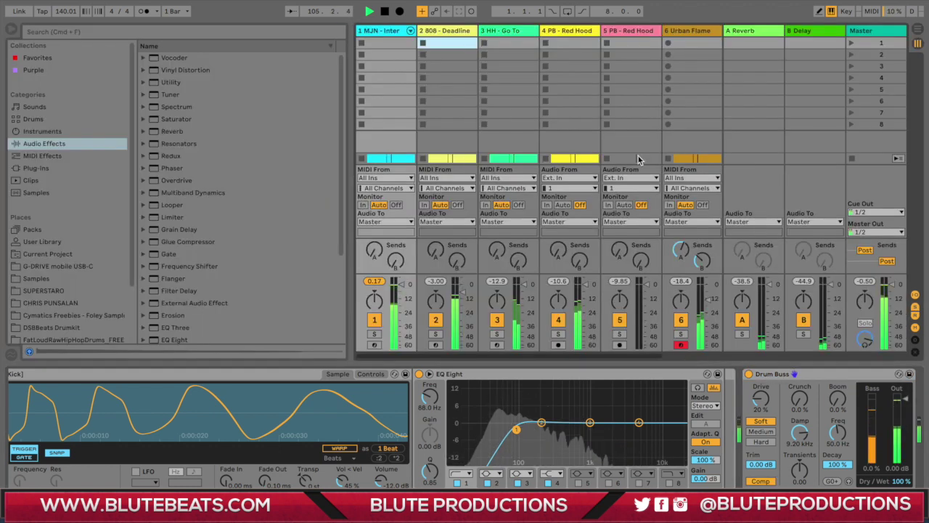
left_click(884, 30)
key("Tab")
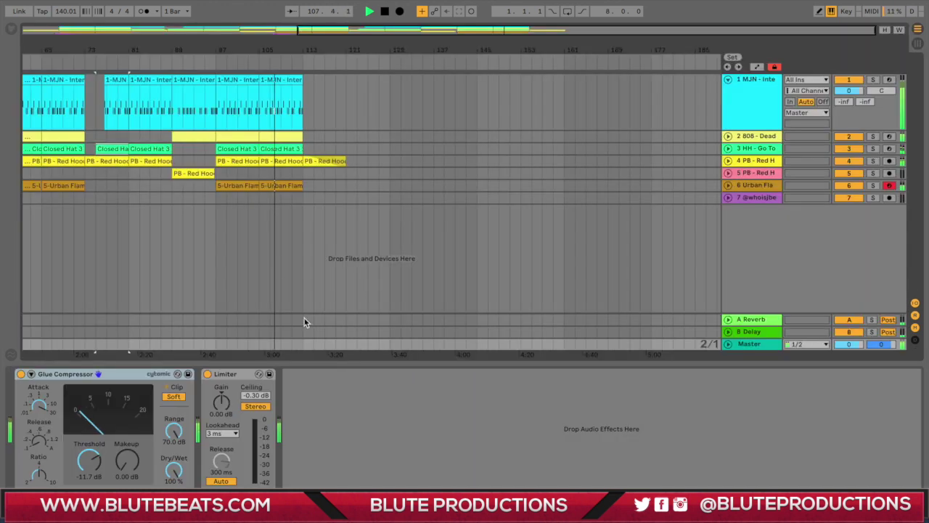
Step: Fold the drum track, and move the final PB - Red Hood clip at bar 113 onto the HalfTime track
left_click(728, 80)
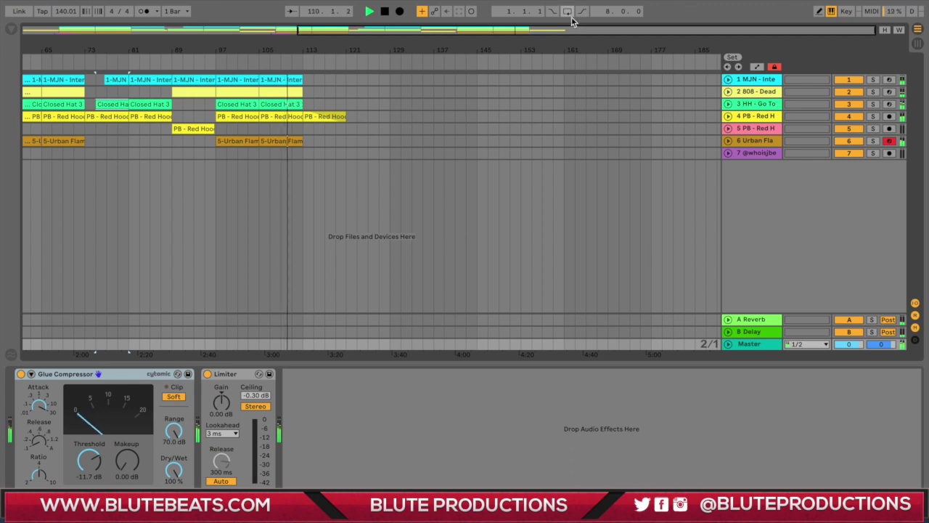
left_click_drag(571, 30, 298, 31)
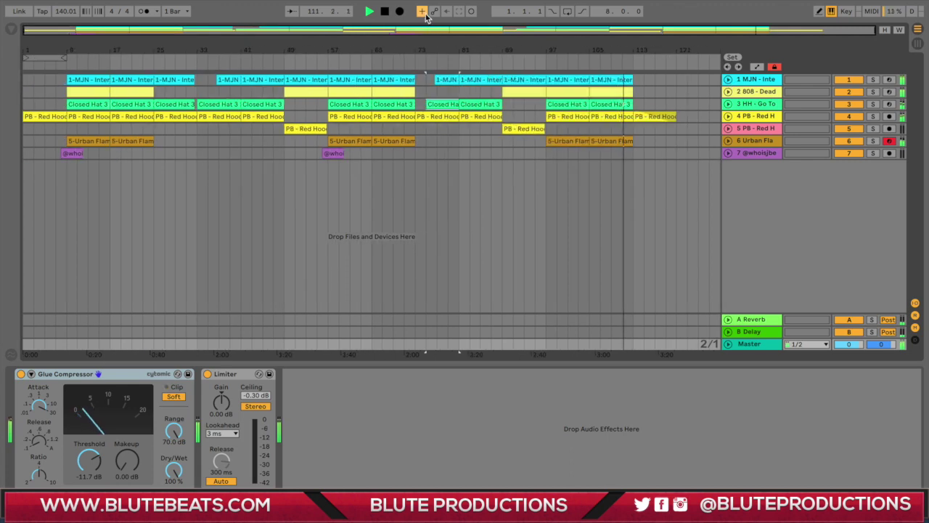
left_click_drag(660, 115, 641, 124)
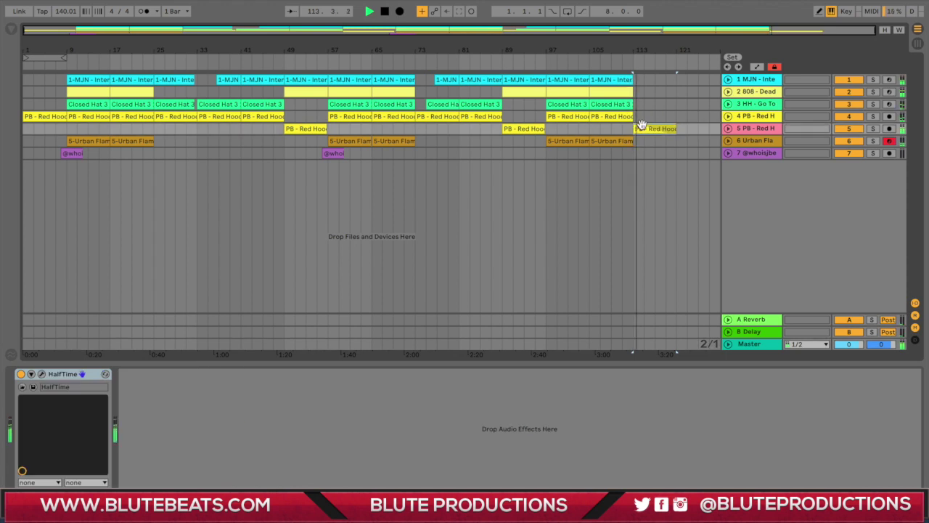